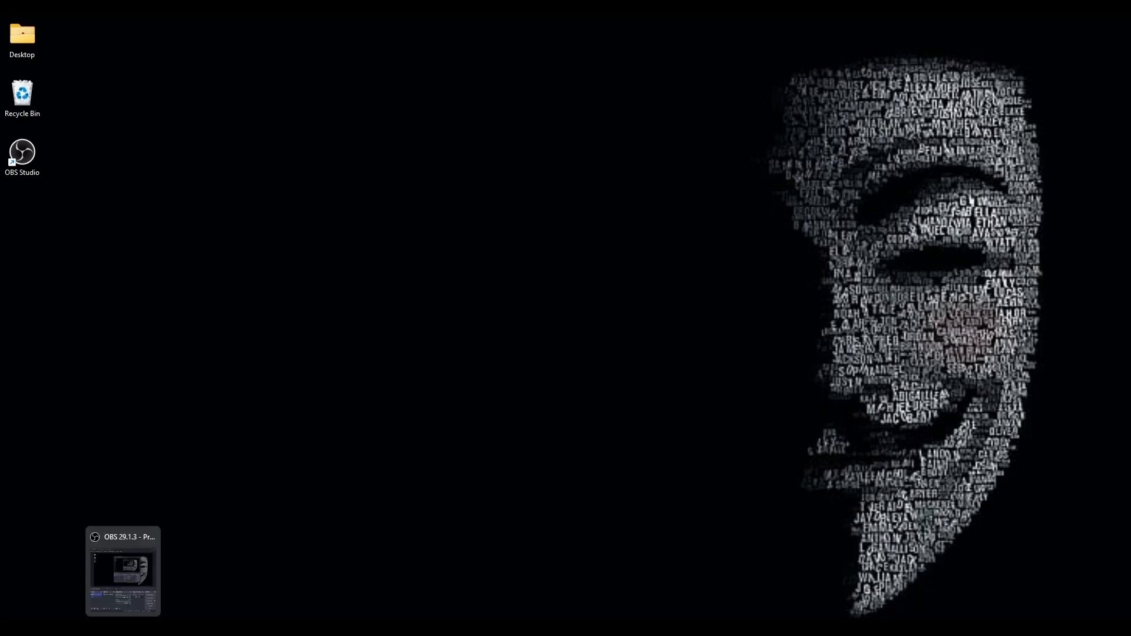
Step: Search the web for "vmware download" in the browser and find the Windows download on the VMware Workstation Player page
left_click(96, 626)
left_click(159, 26)
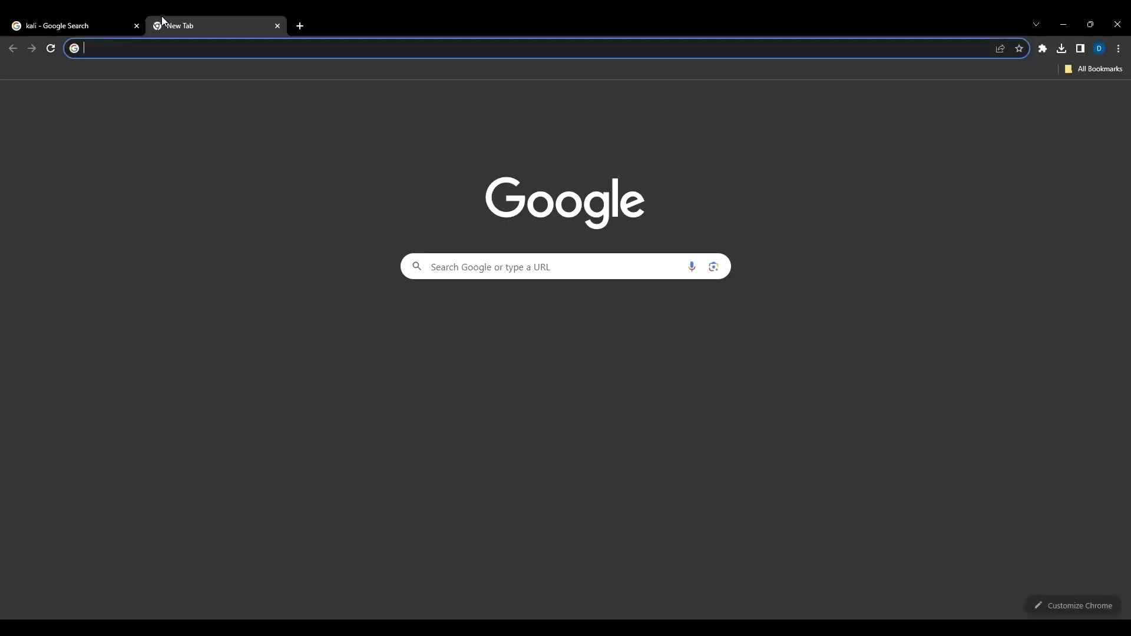
type("vmware down")
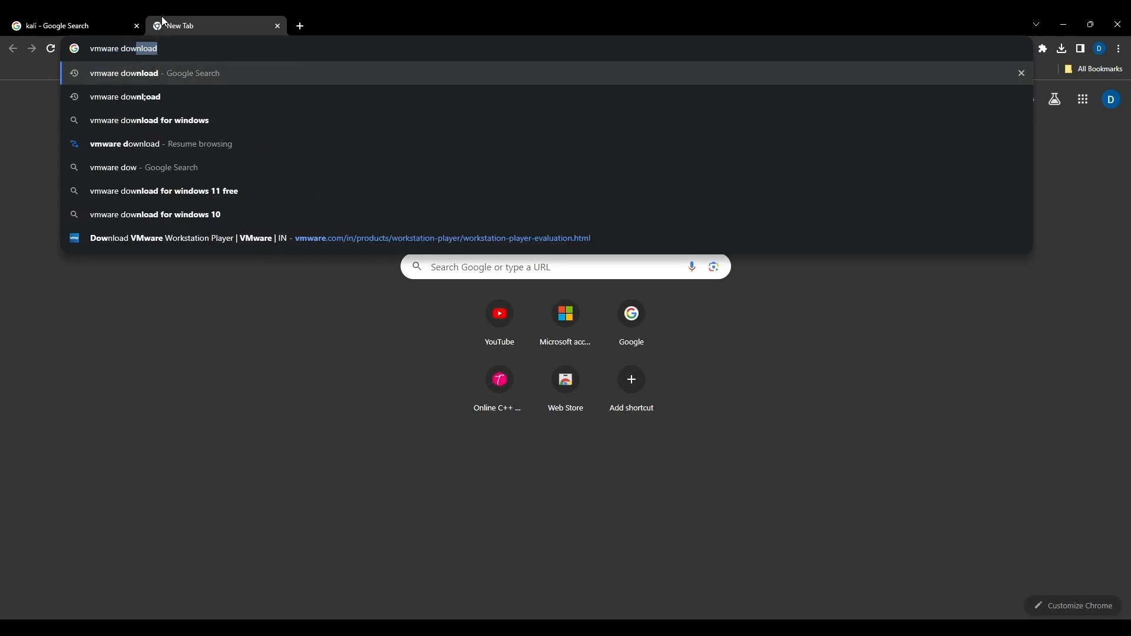
key("Return")
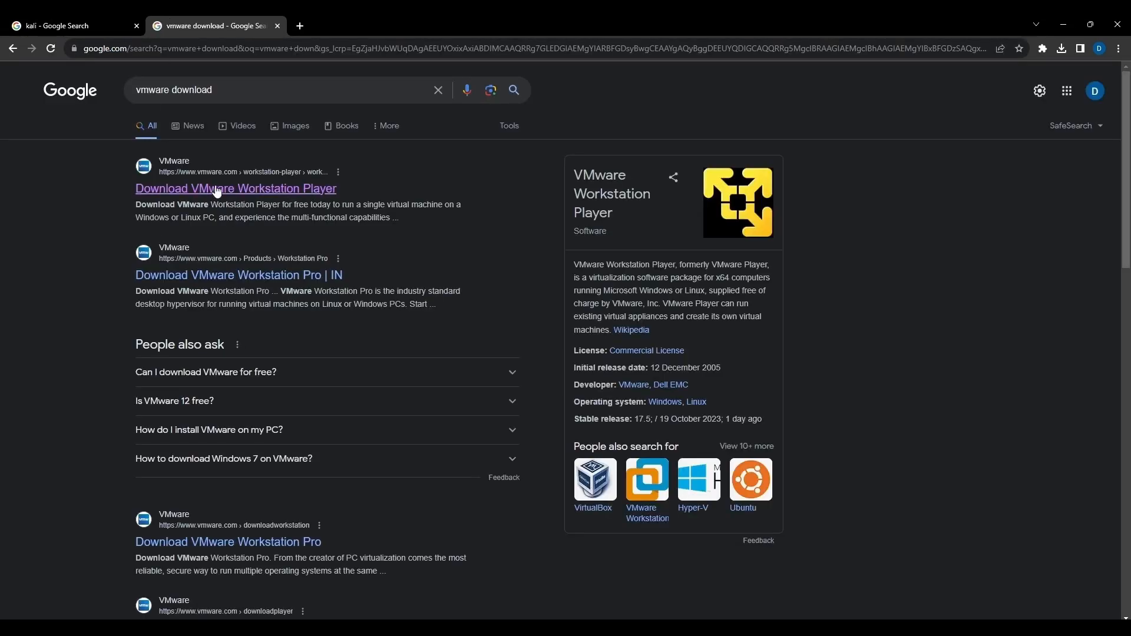
left_click(216, 187)
scroll(260, 213, "down", 5)
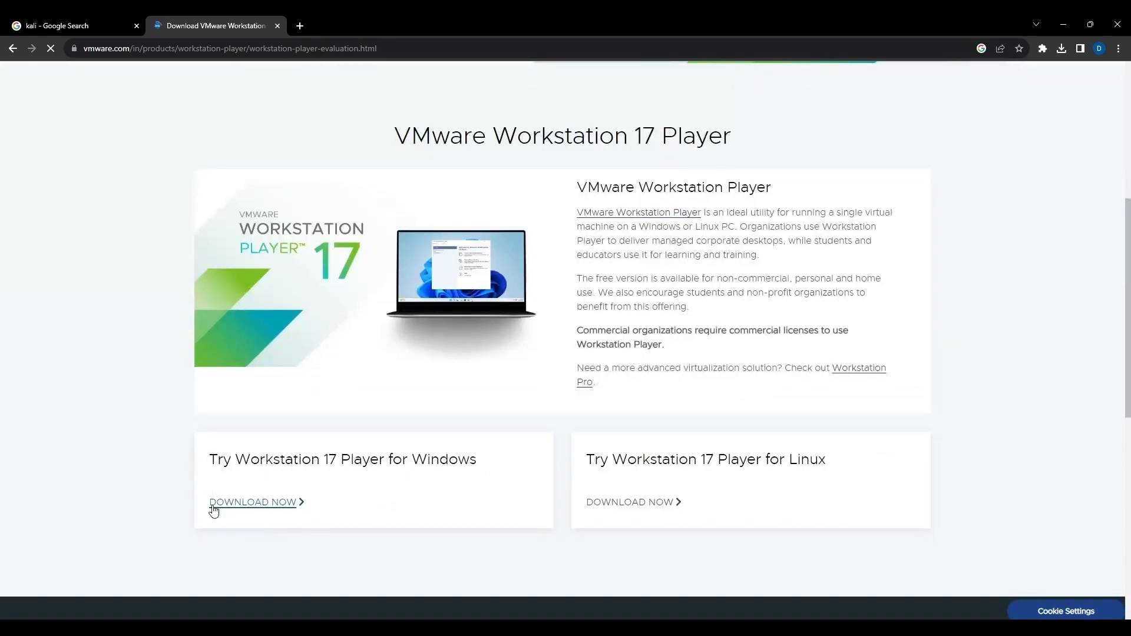
Step: Go from the existing Kali search results to the Get Kali page and view its pre-built virtual machines
left_click(71, 25)
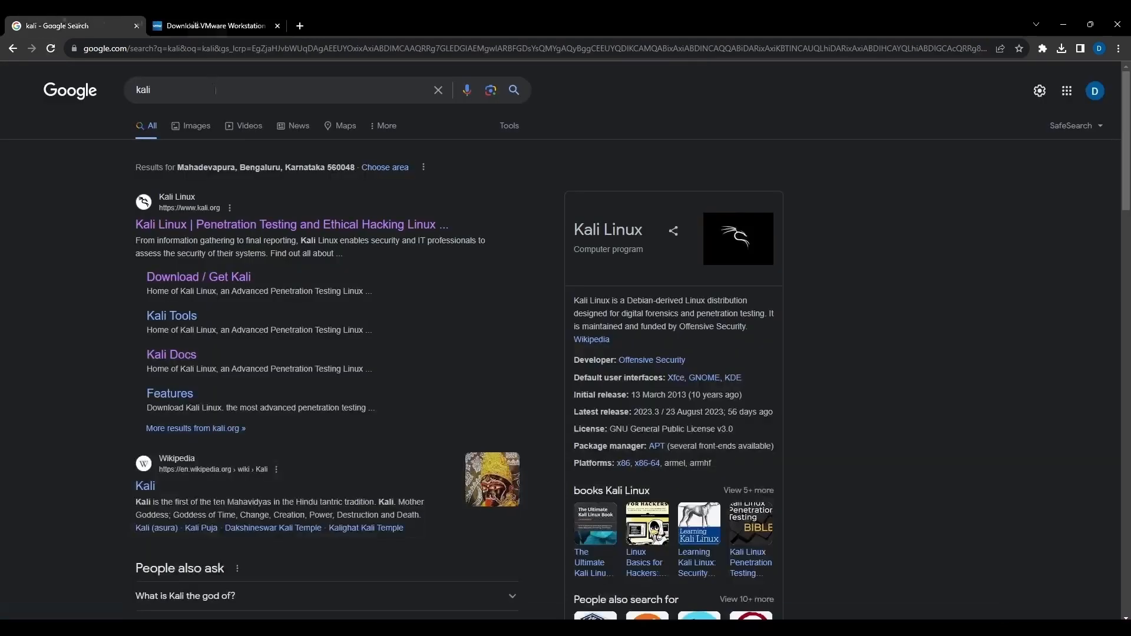
left_click(226, 277)
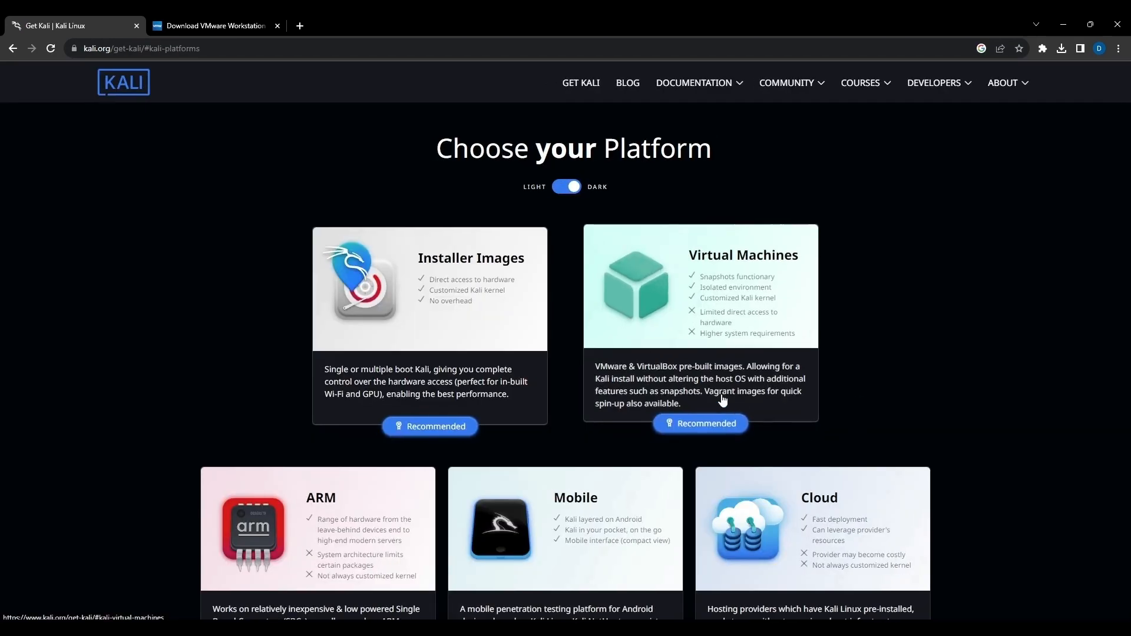
left_click(723, 401)
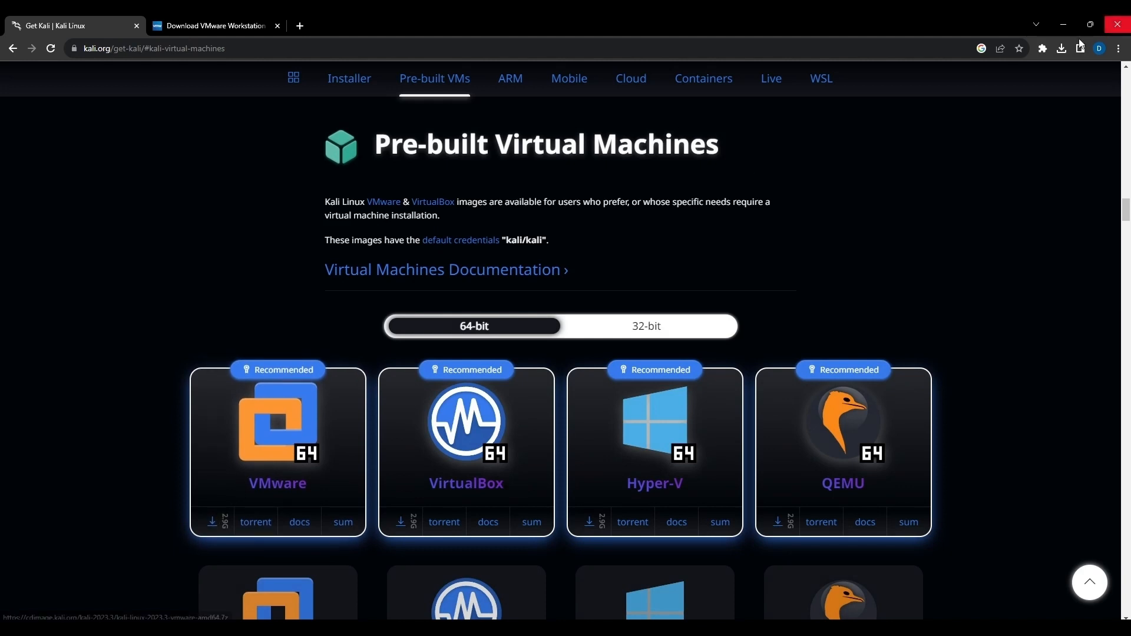
Step: Show the downloaded VMware-player-full-17.0.0-20800274.exe in its folder from the browser's recent downloads
left_click(1061, 48)
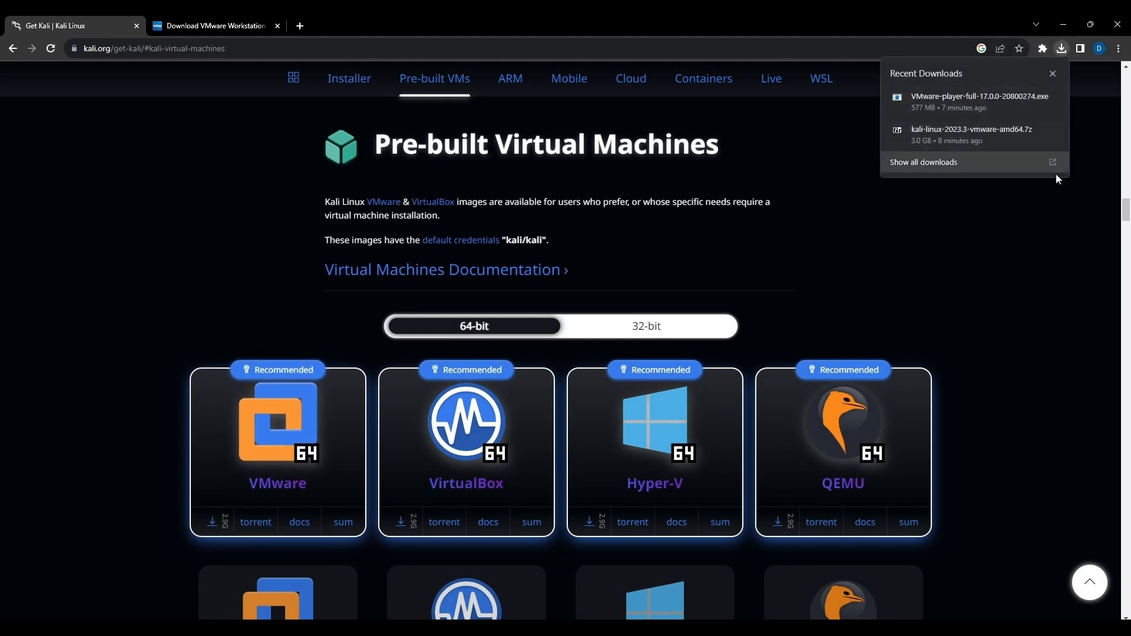
left_click(992, 111)
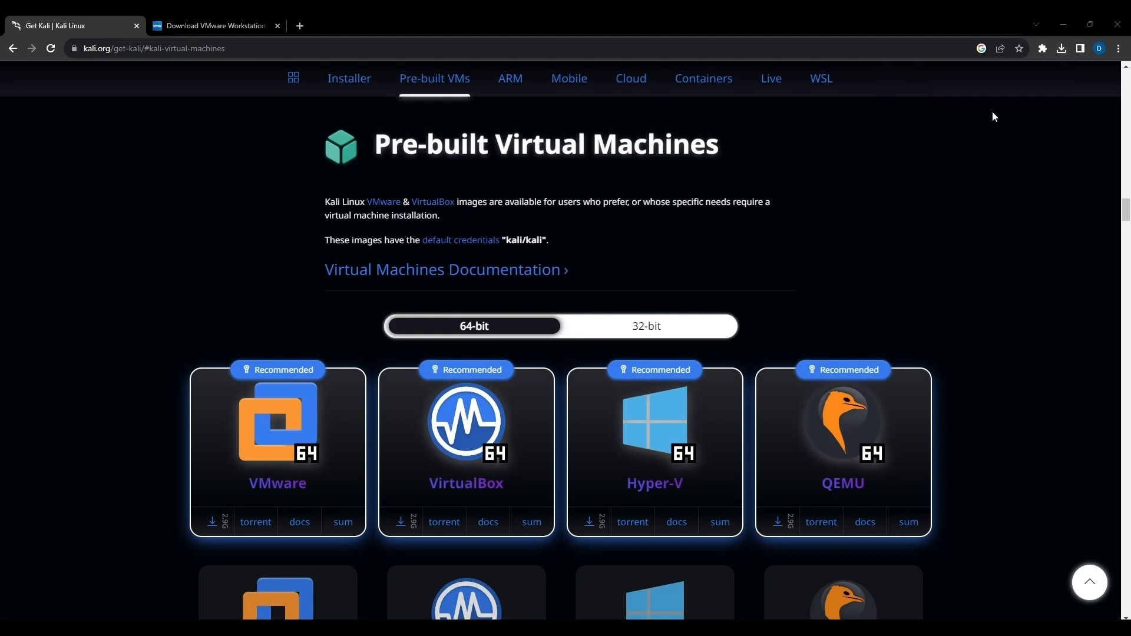
left_click(1061, 49)
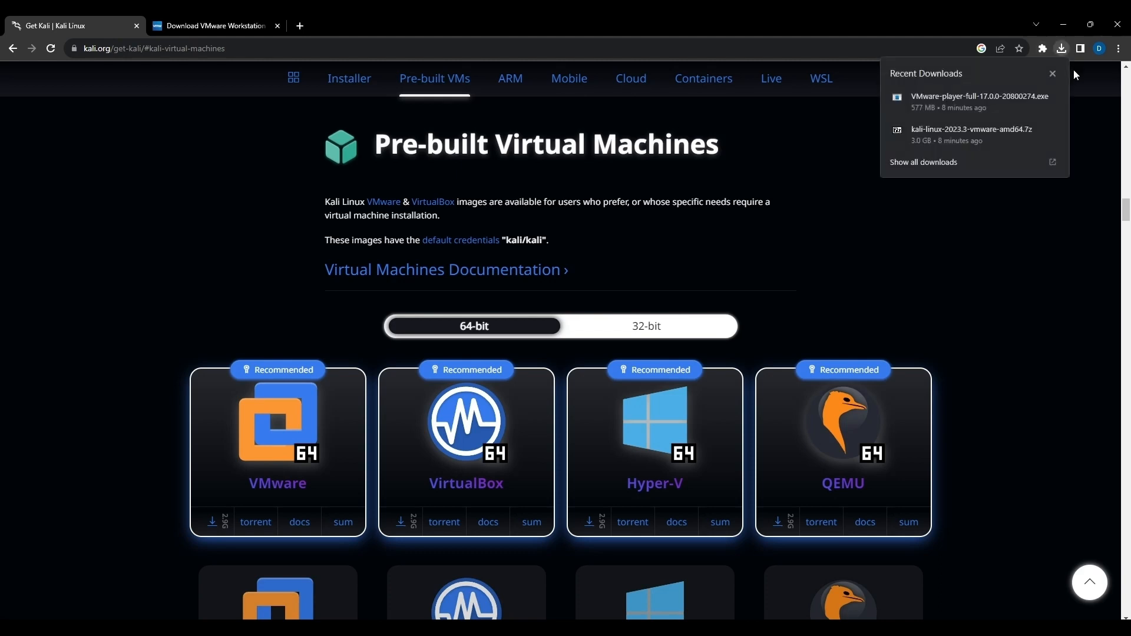
left_click(1034, 99)
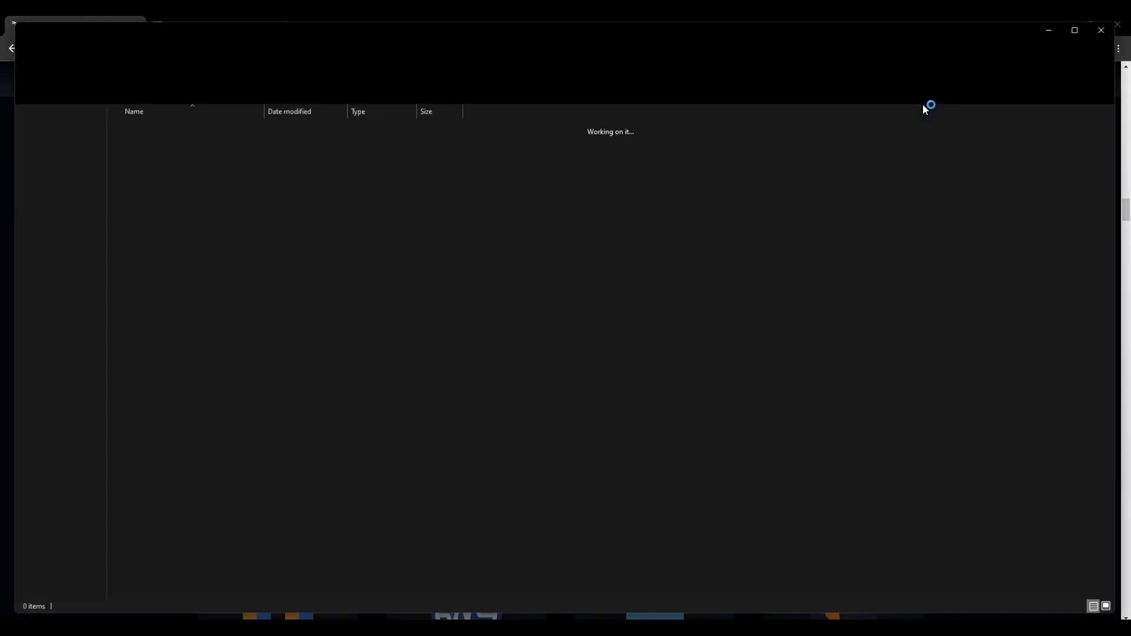
Step: Run VMware-player-full-17.0.0-20800274.exe and accept the licence agreement in the setup wizard
double_click(334, 178)
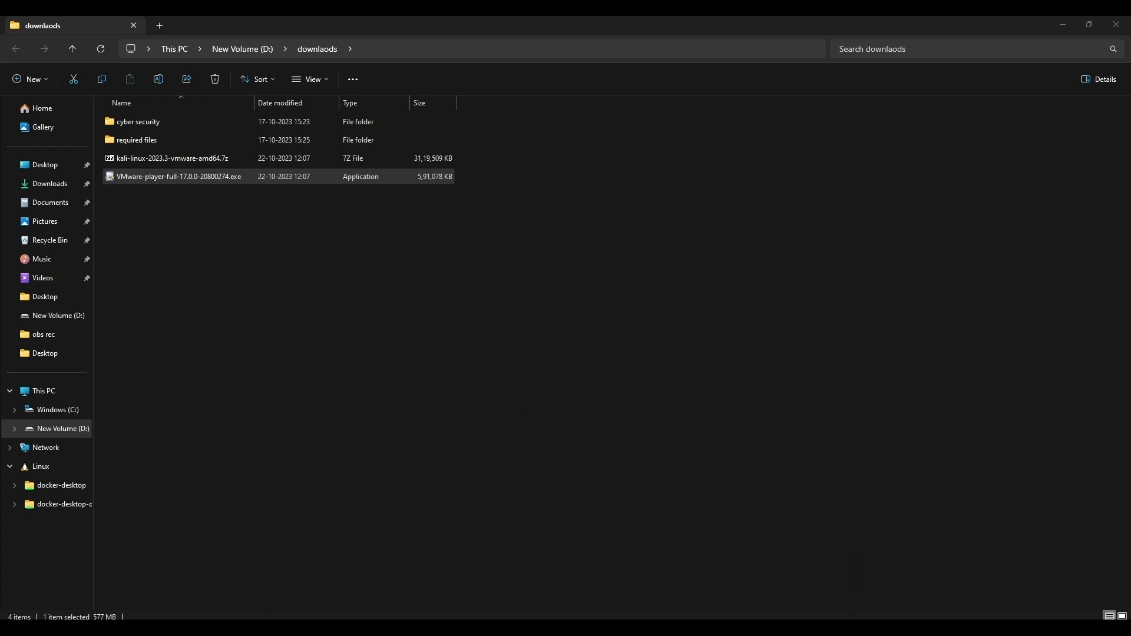
mouse_move(175, 628)
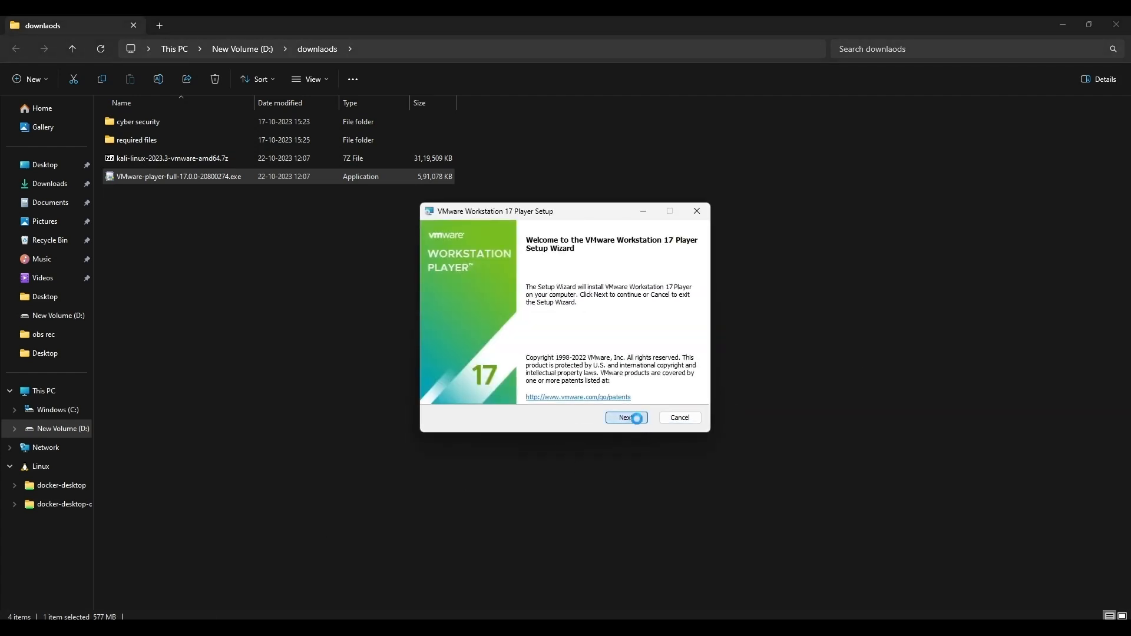
left_click(636, 419)
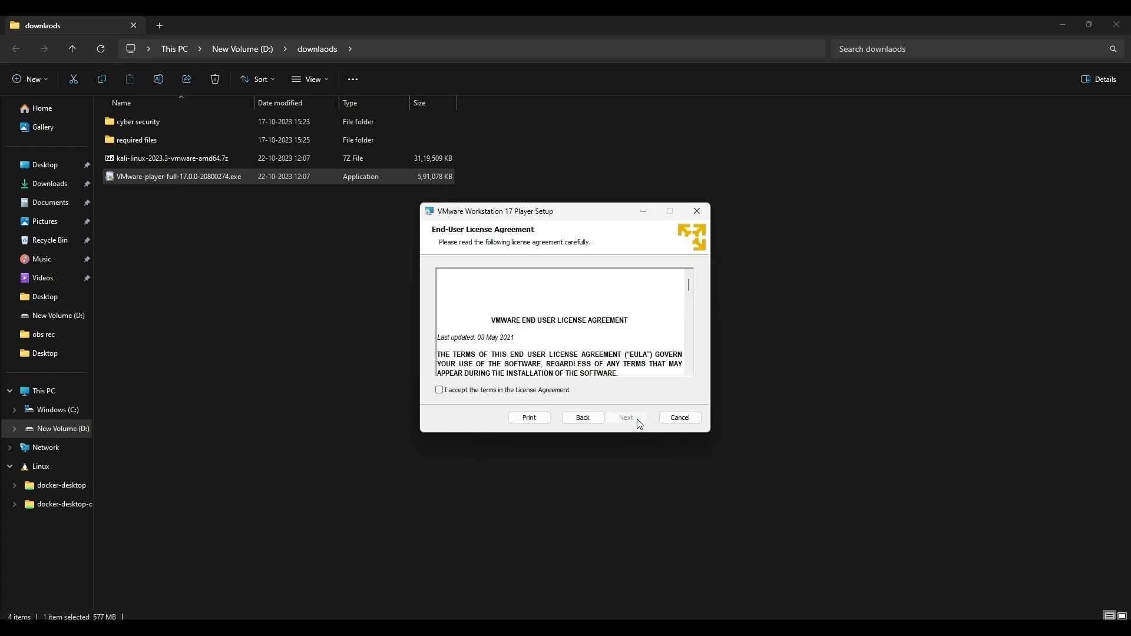
left_click(451, 395)
left_click(621, 417)
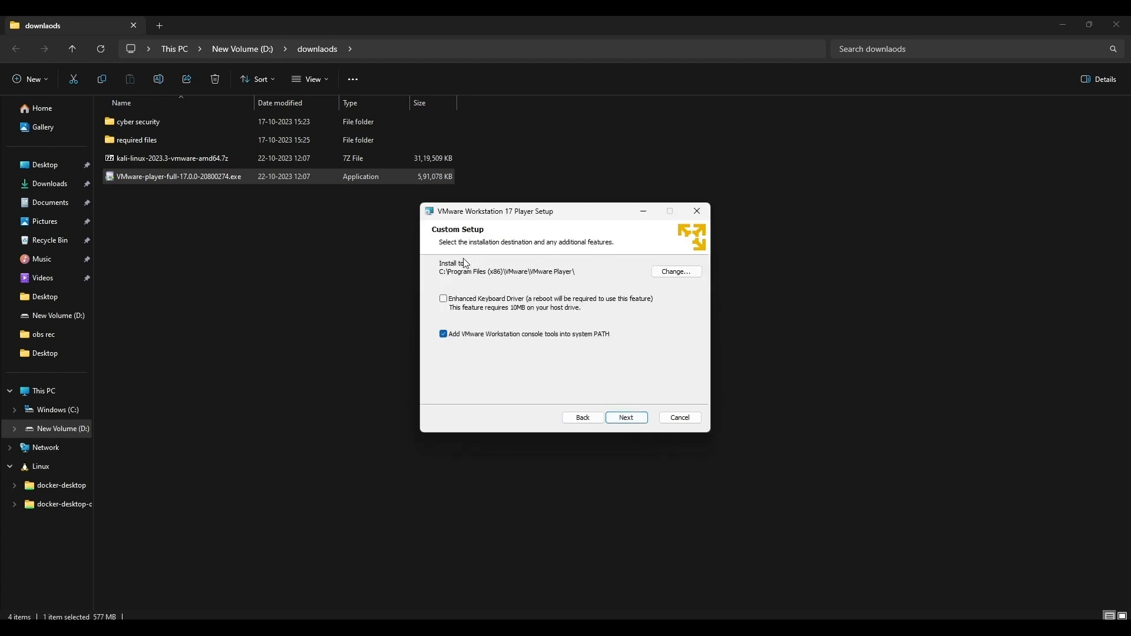
Step: Change the installation destination to D:\vmware\ and continue past the custom setup with the other options at their defaults
left_click(677, 271)
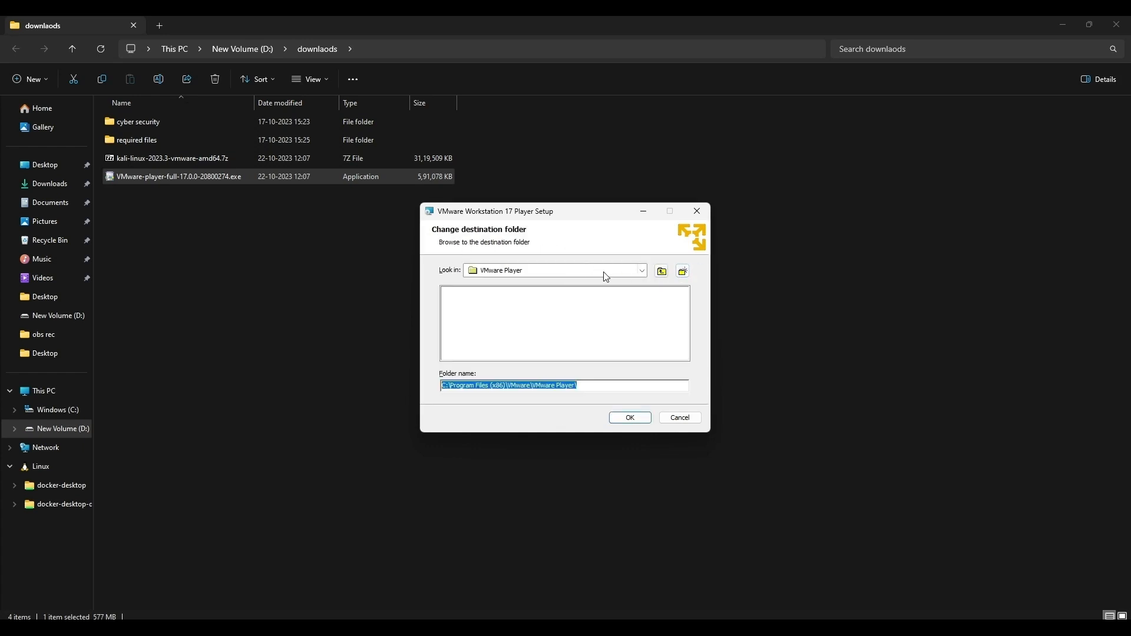
left_click(641, 273)
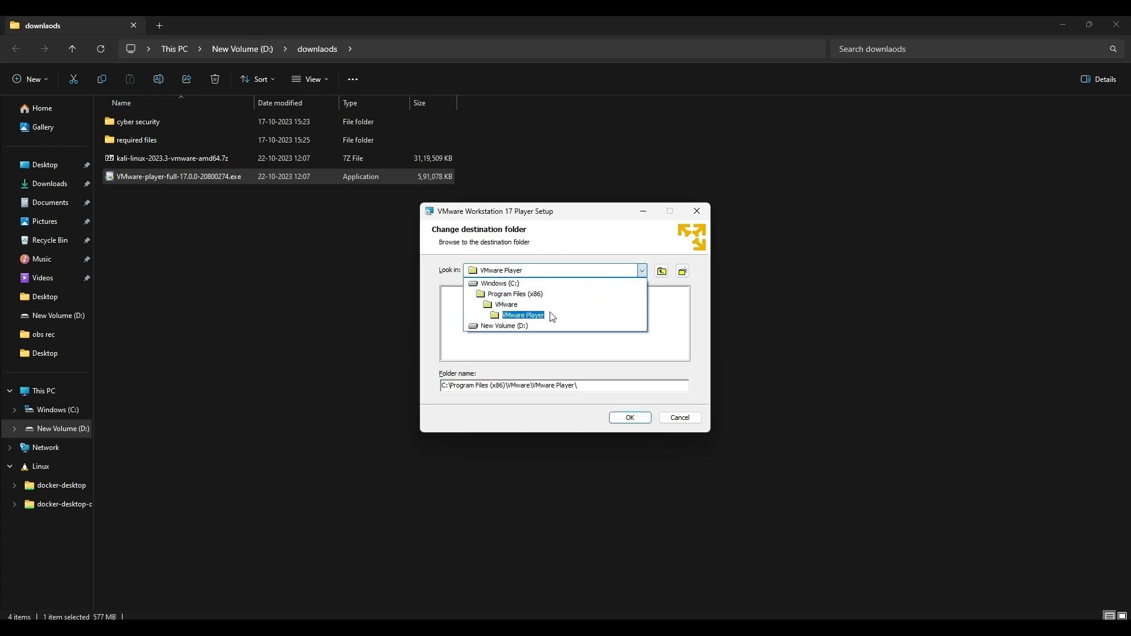
left_click(514, 328)
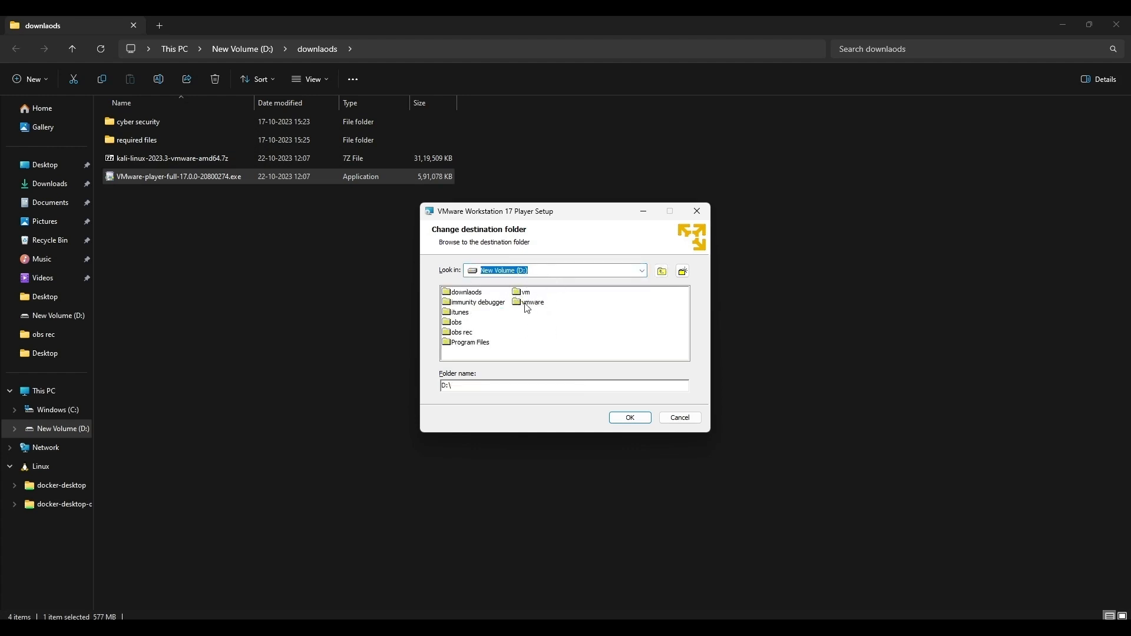
left_click(529, 303)
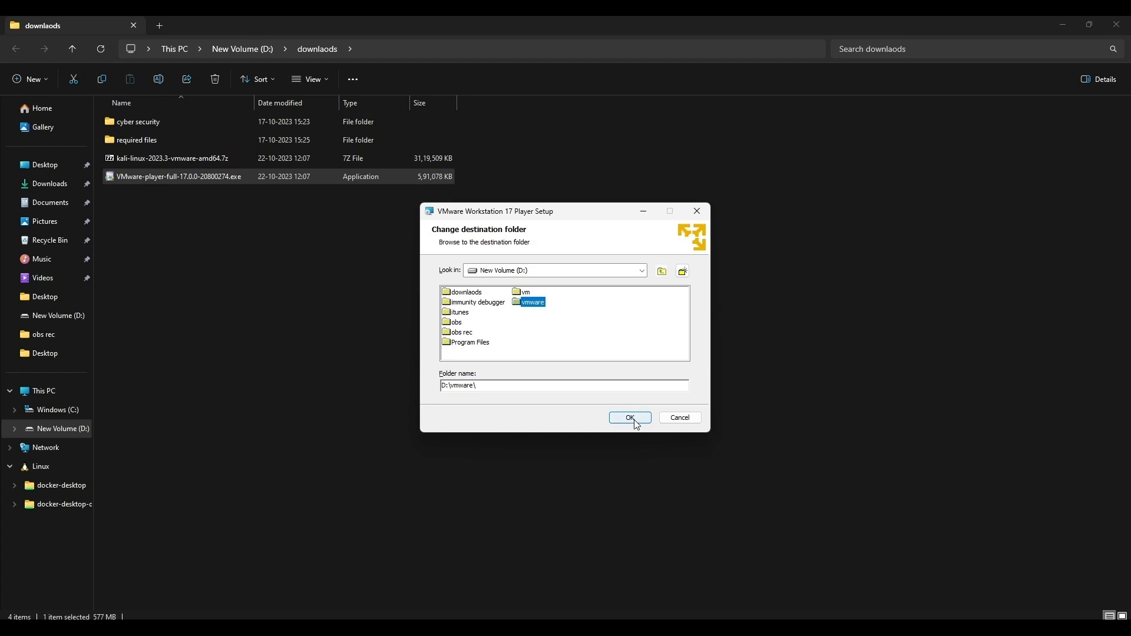
left_click(629, 417)
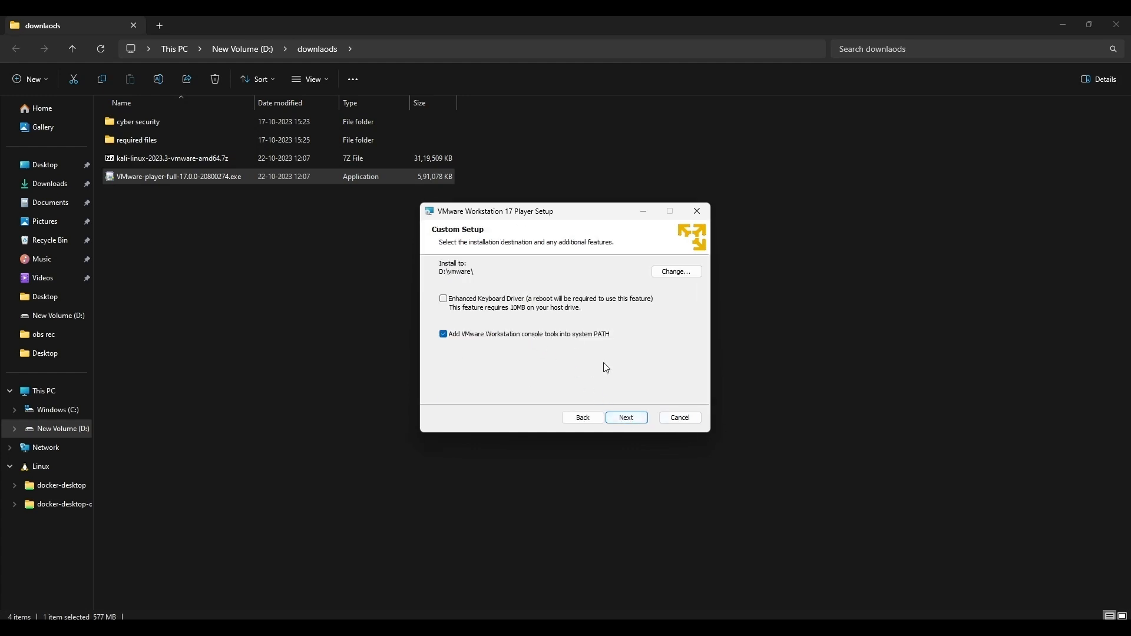
left_click(626, 417)
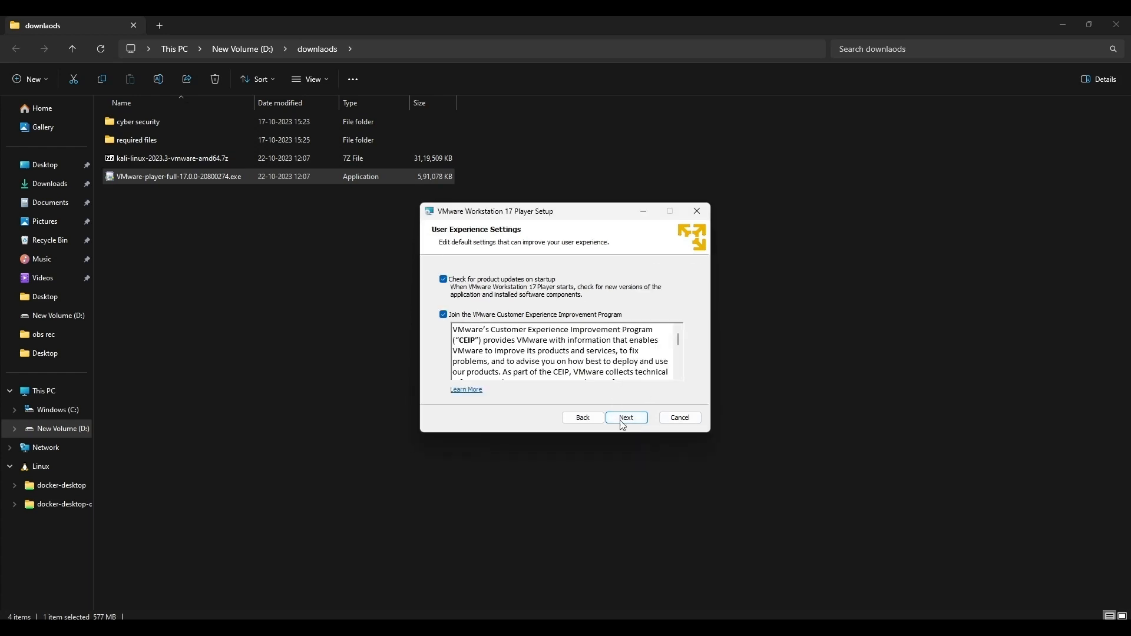
Step: Keep the default user experience and shortcut settings, install VMware Workstation 17 Player and finish the wizard without a license key
scroll(627, 361, "down", 5)
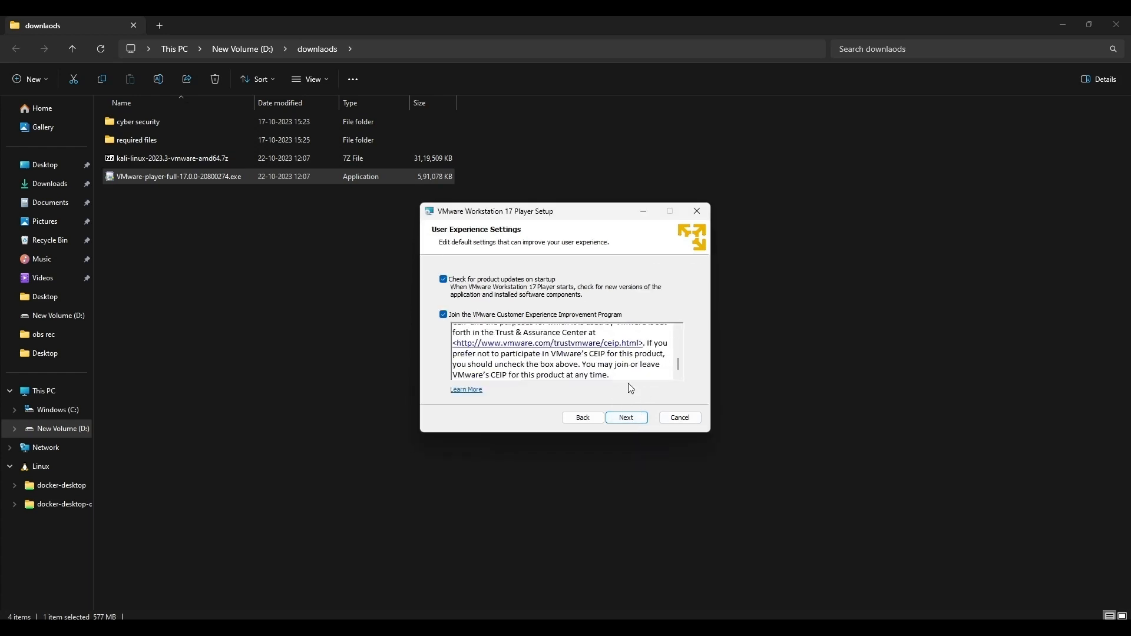
left_click(632, 419)
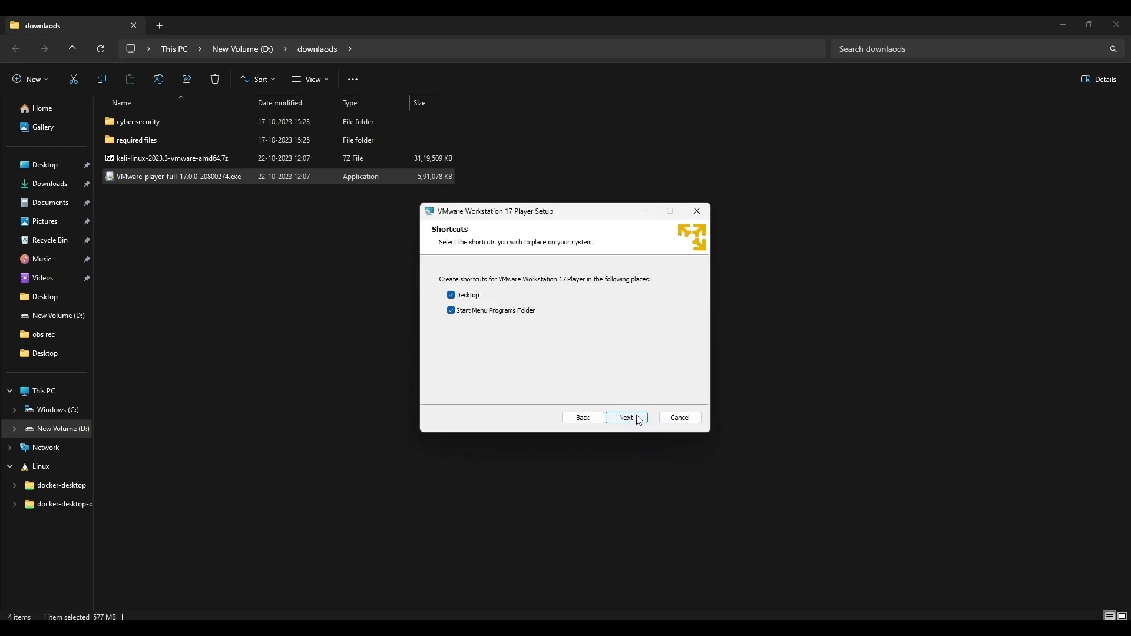
left_click(639, 419)
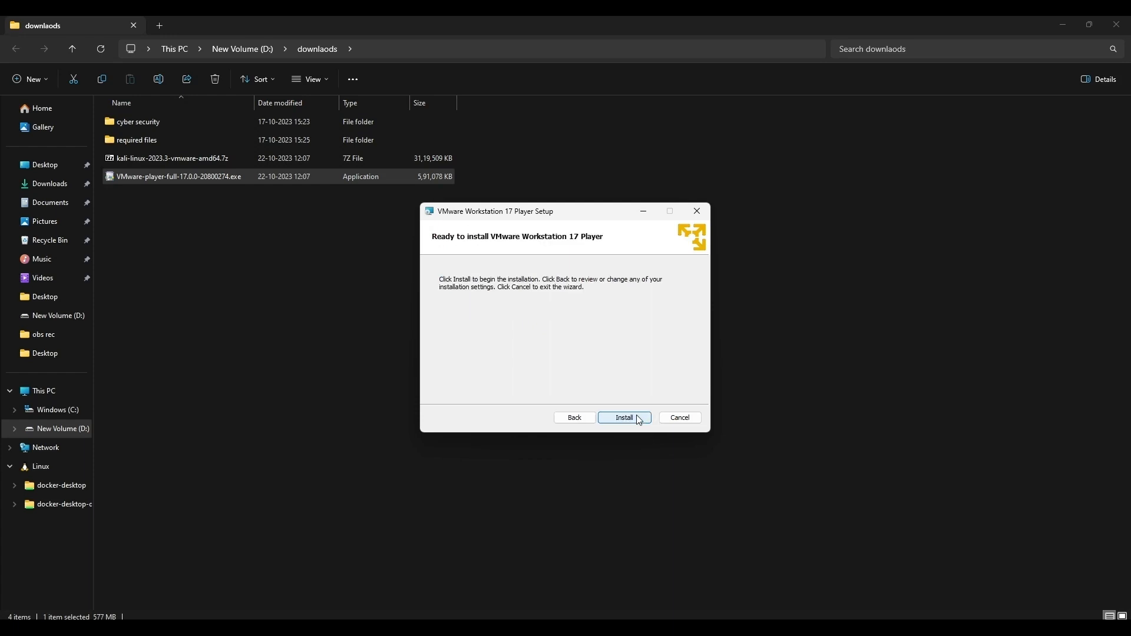
left_click(639, 419)
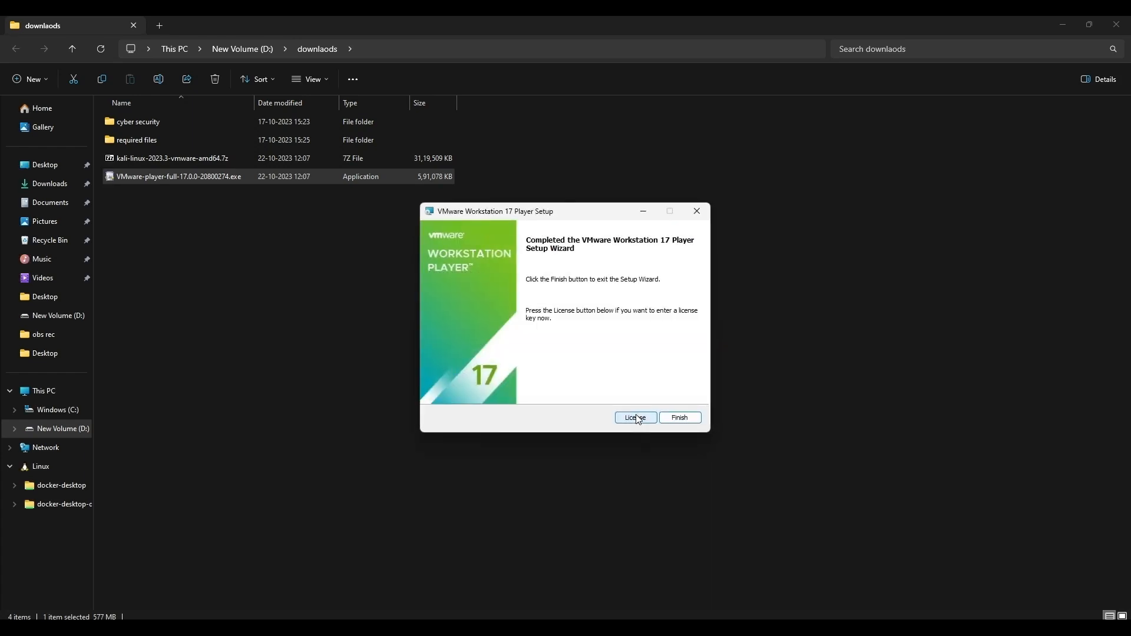
left_click(680, 418)
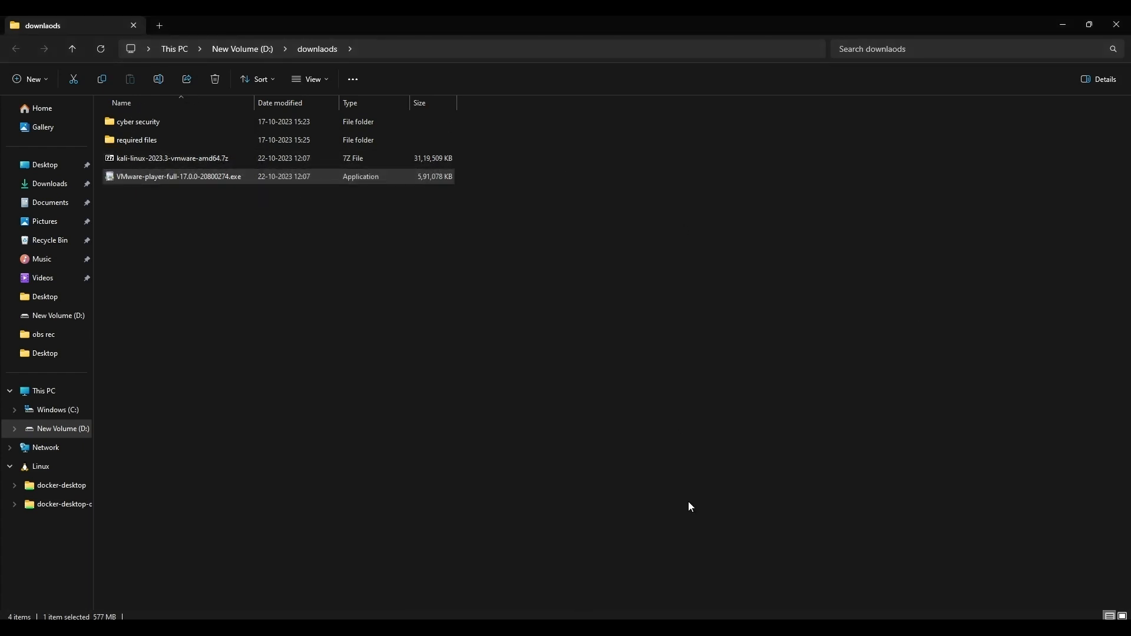
Step: Launch VMware Workstation 17 Player through a system search for "vmware" and move its window aside
key("super")
type("vmware")
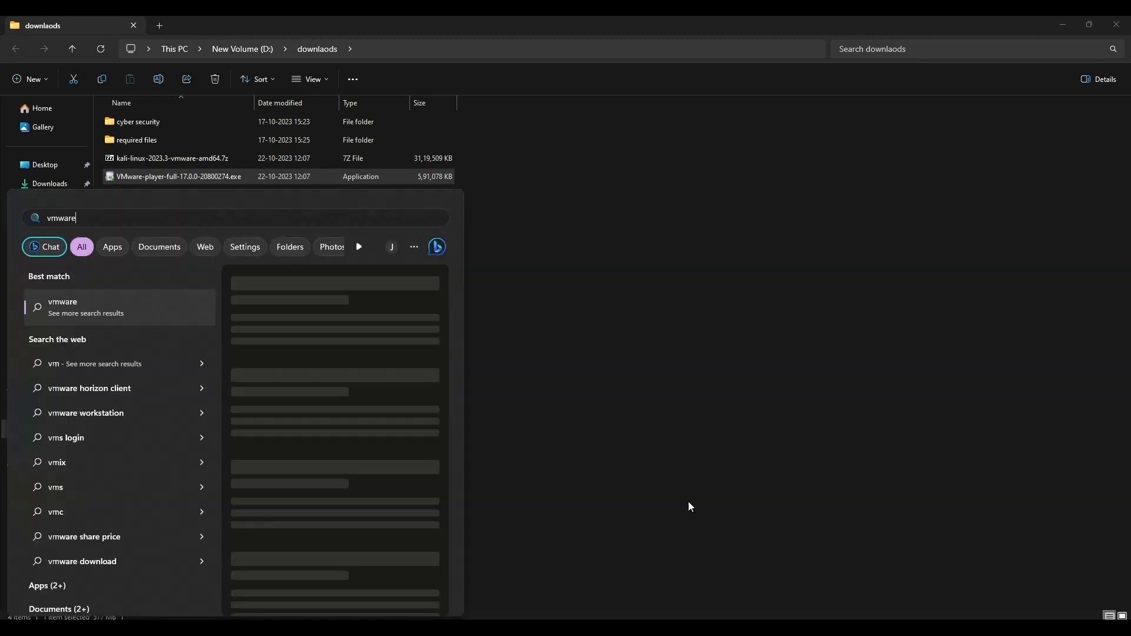
key("Return")
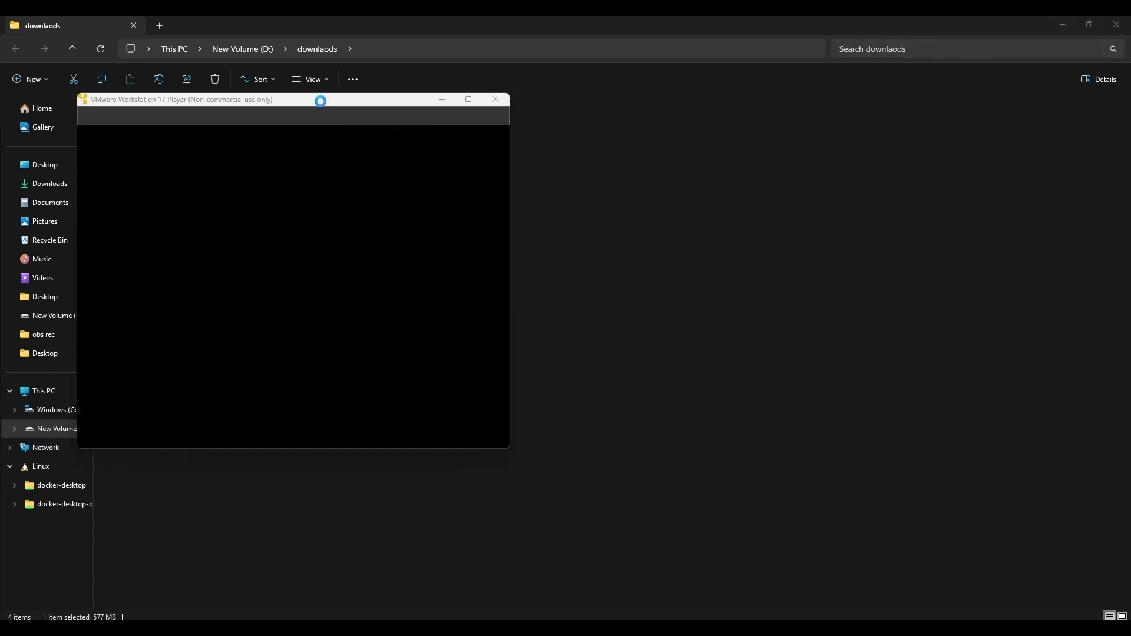
mouse_move(337, 98)
left_mouse_down()
mouse_move(784, 147)
mouse_move(911, 133)
left_mouse_up()
Step: In File Explorer, extract kali-linux-2023.3-vmware-amd64.7z to D:\downlaods\kali-linux-2023.3-vmware-amd64
left_click(436, 271)
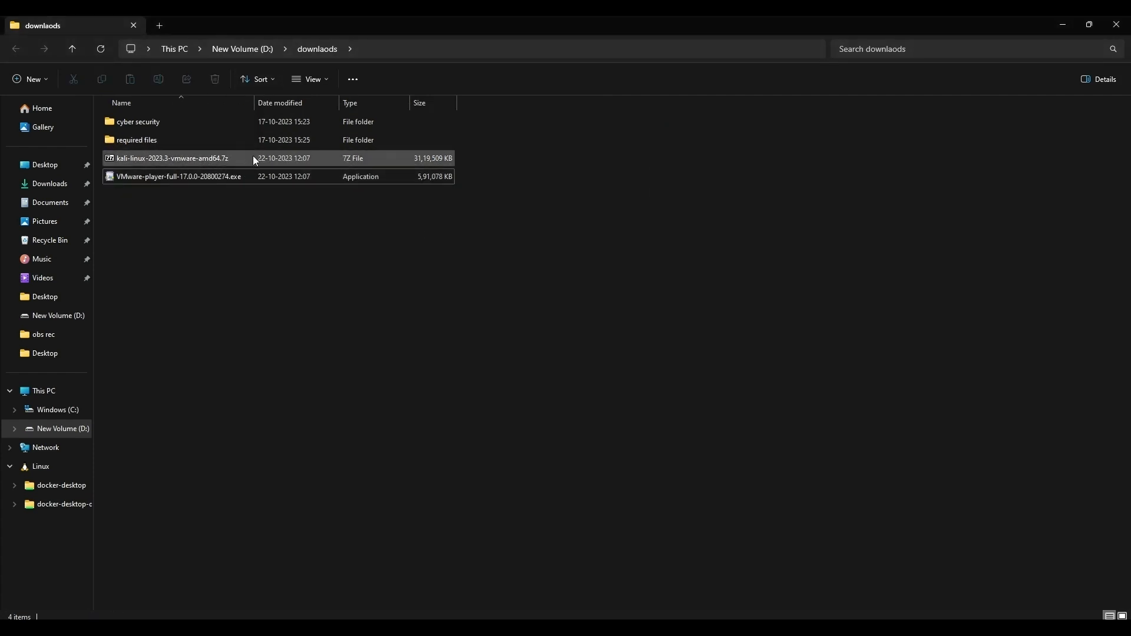
left_click(294, 159)
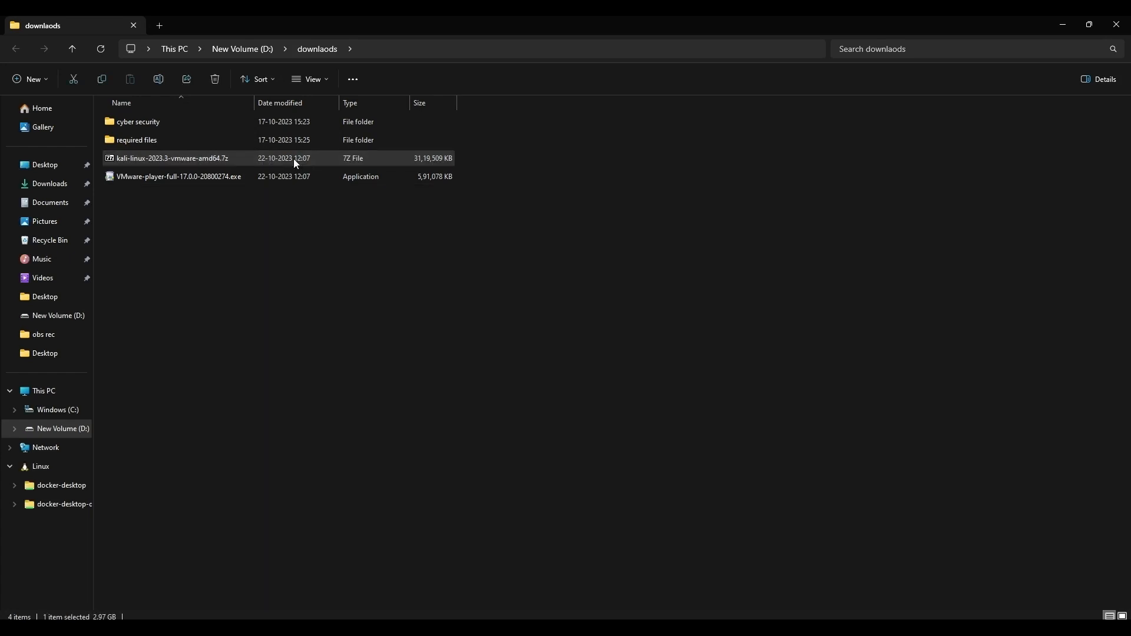
right_click(293, 158)
left_click(370, 258)
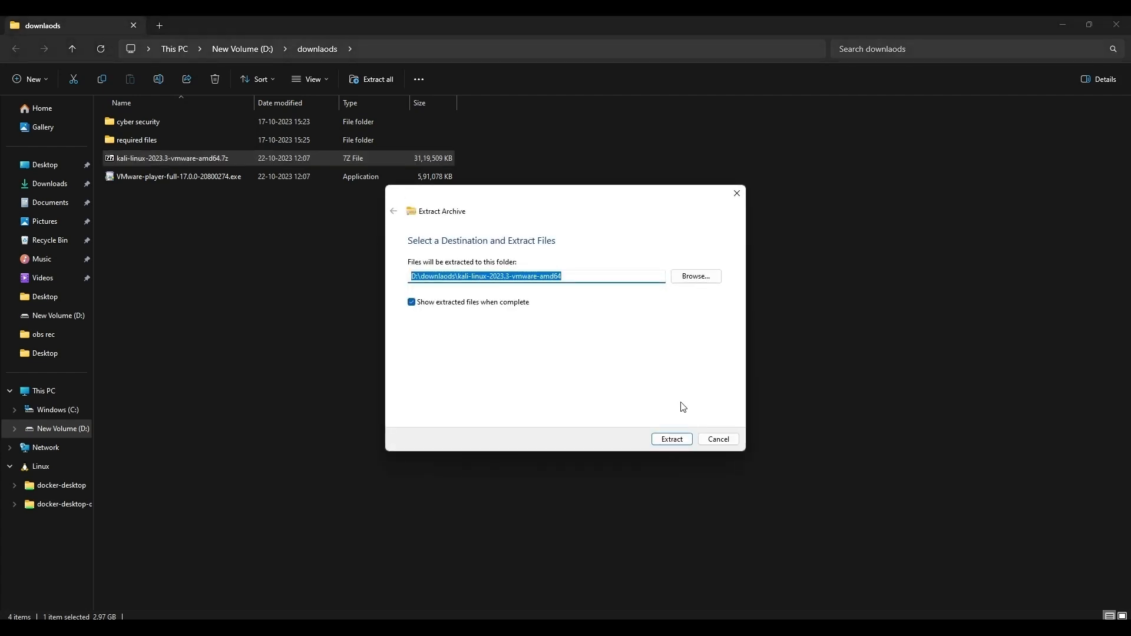
left_click(681, 440)
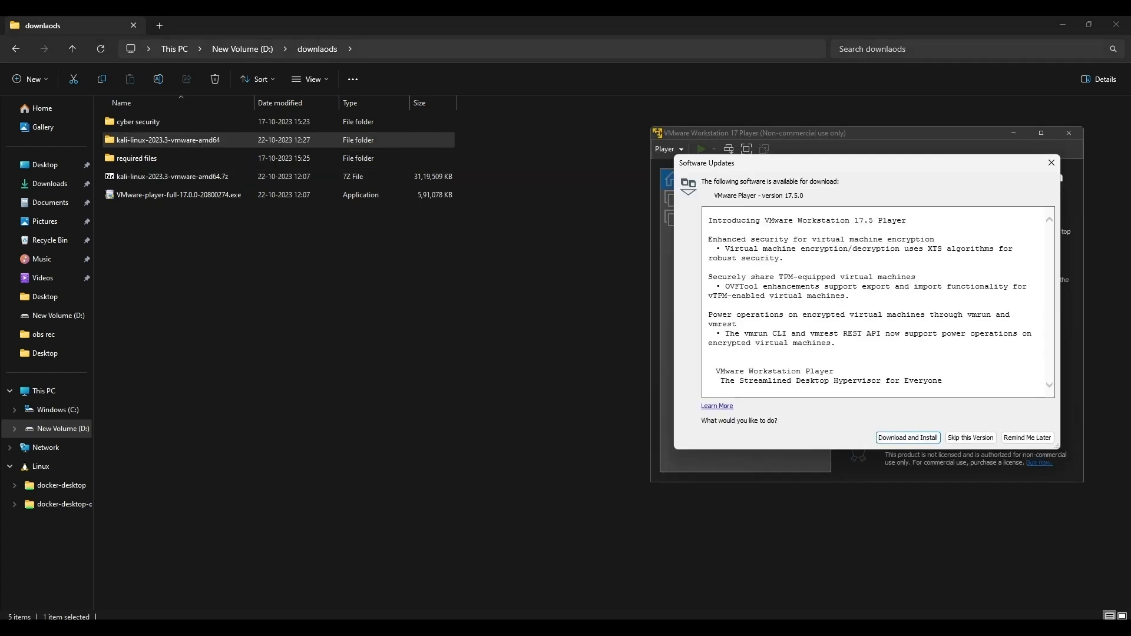
Step: Postpone the VMware Player update and open the virtual machine kali-linux-2023.3-vmware-amd64.vmx from its extracted folder in D:\downlaods
left_click(1025, 437)
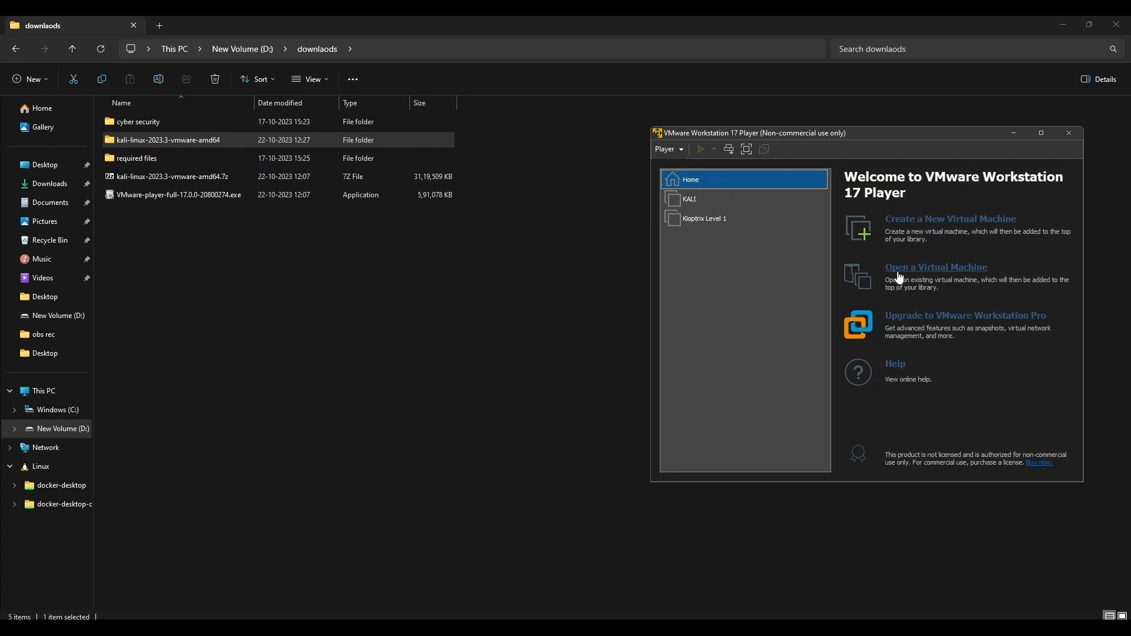
left_click(934, 275)
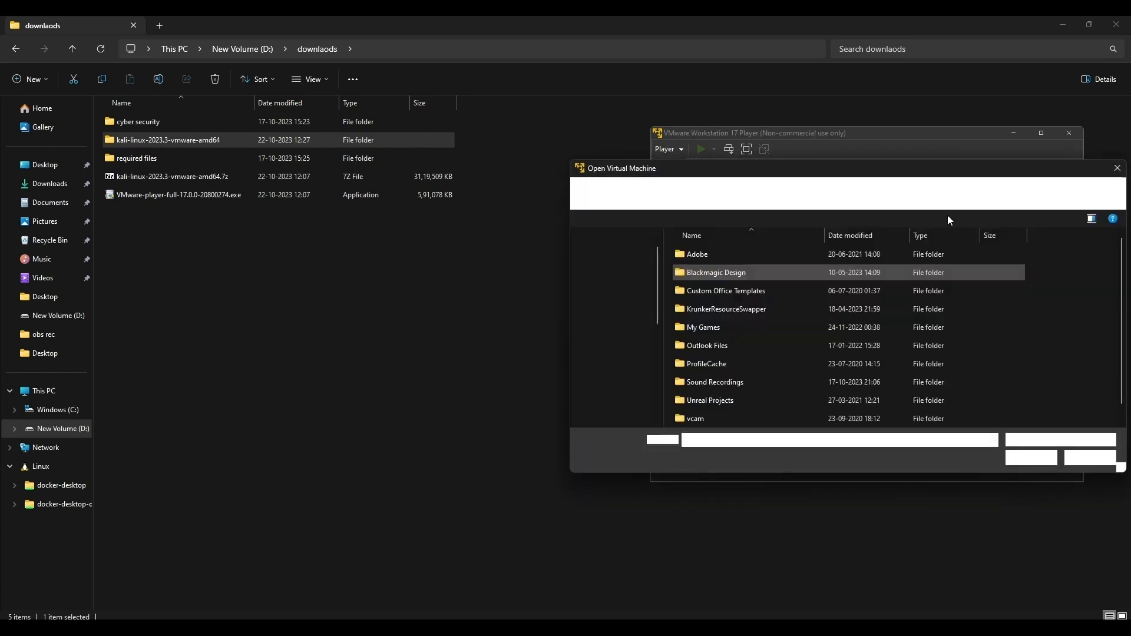
scroll(635, 320, "down", 5)
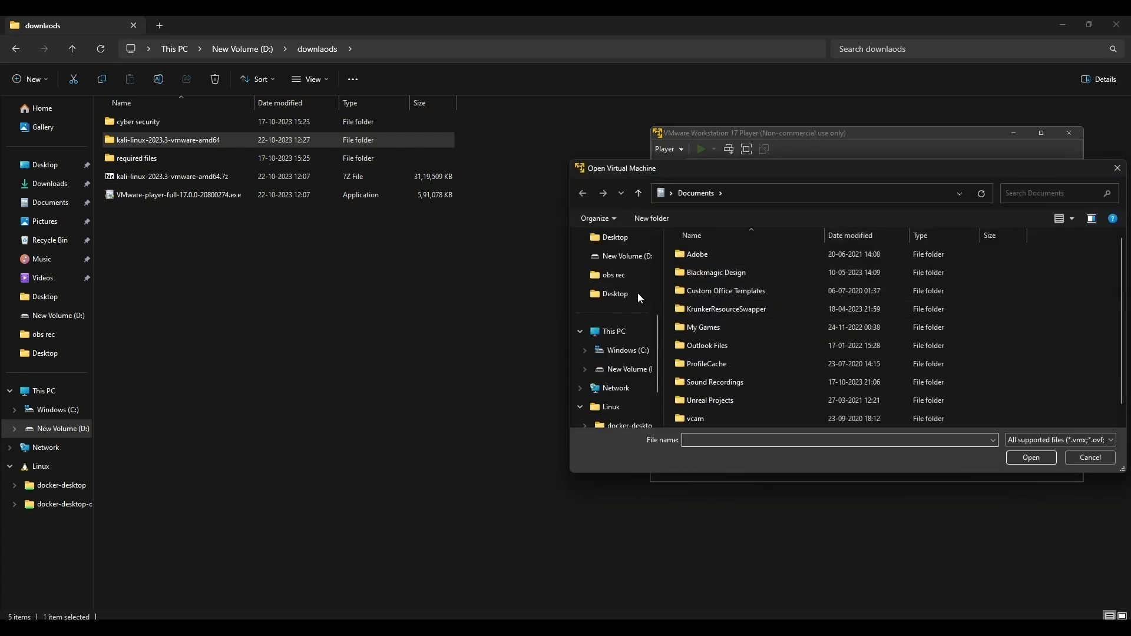
left_click(625, 257)
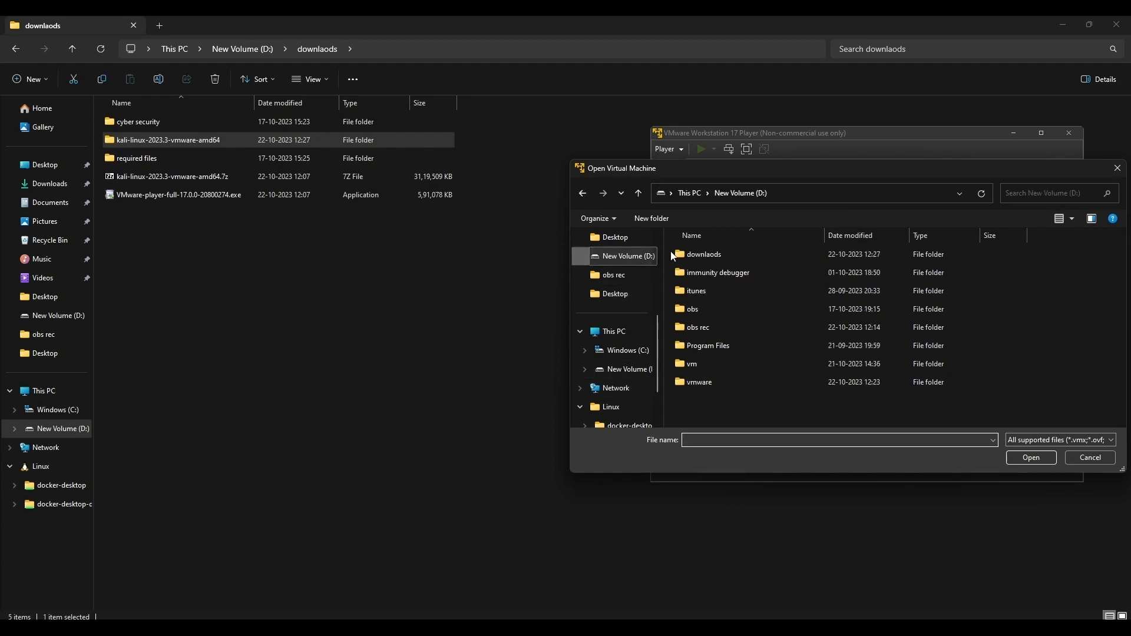
double_click(678, 255)
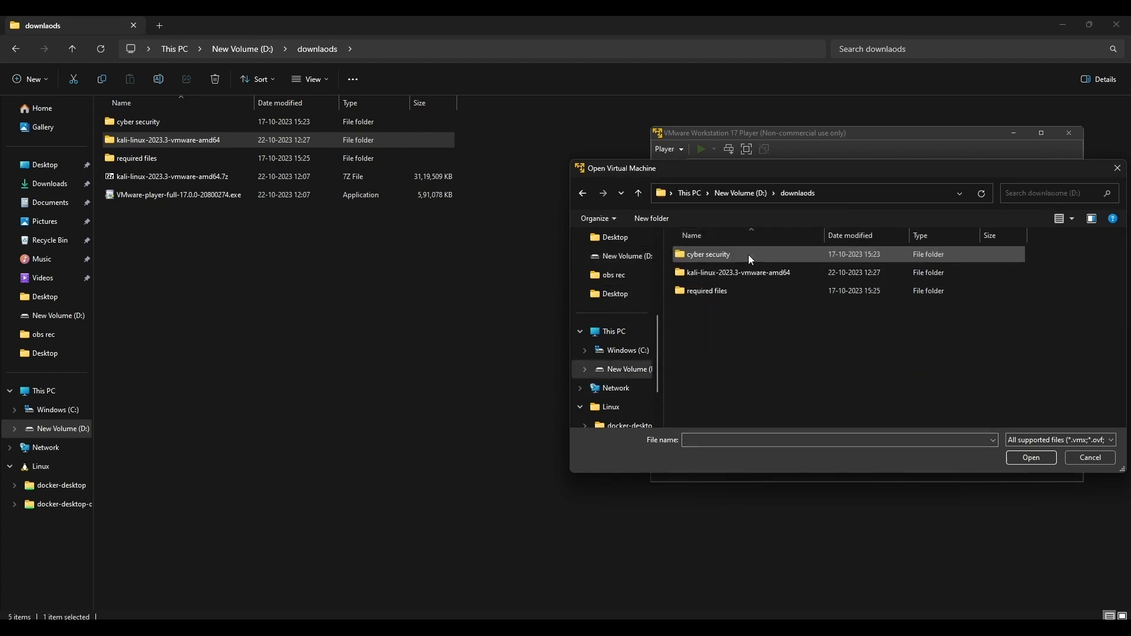
double_click(754, 273)
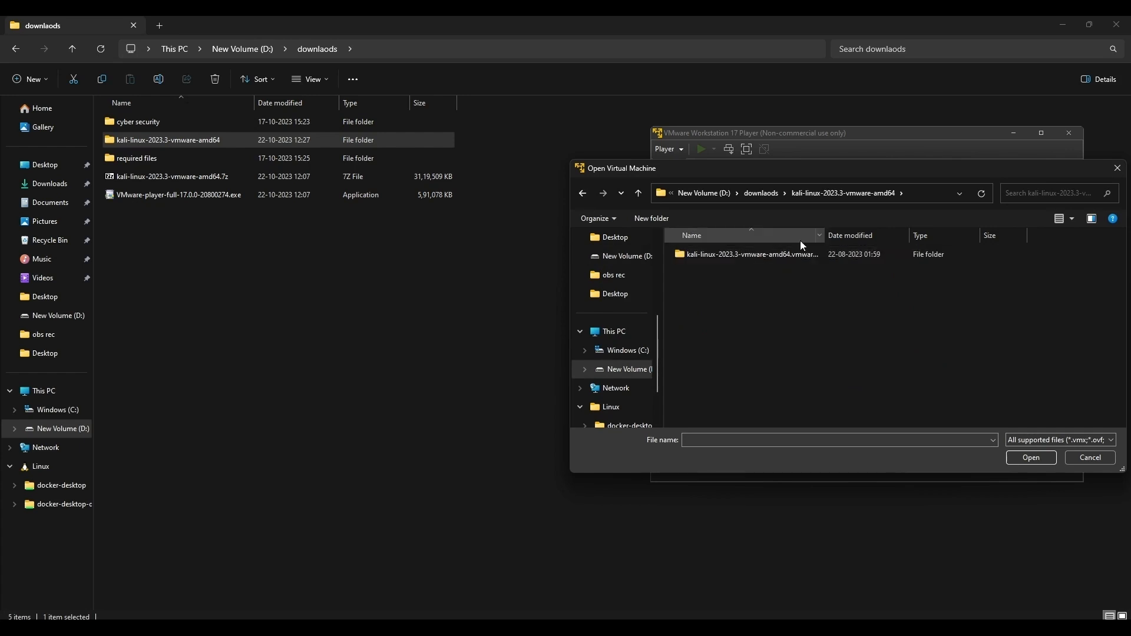
double_click(809, 258)
left_click(809, 259)
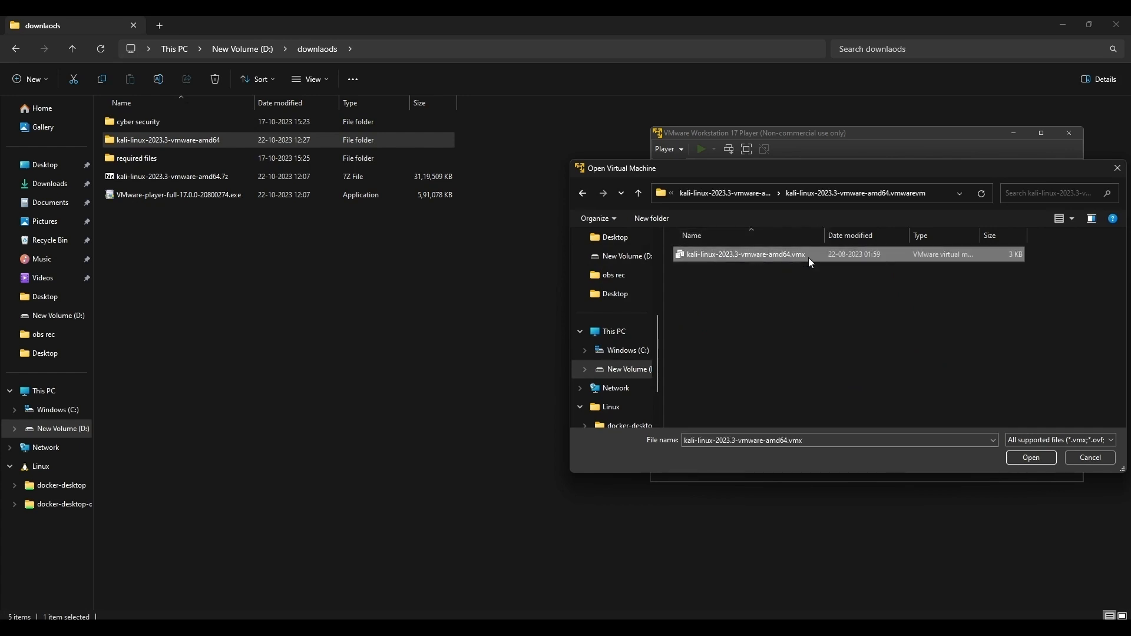
left_click(1021, 463)
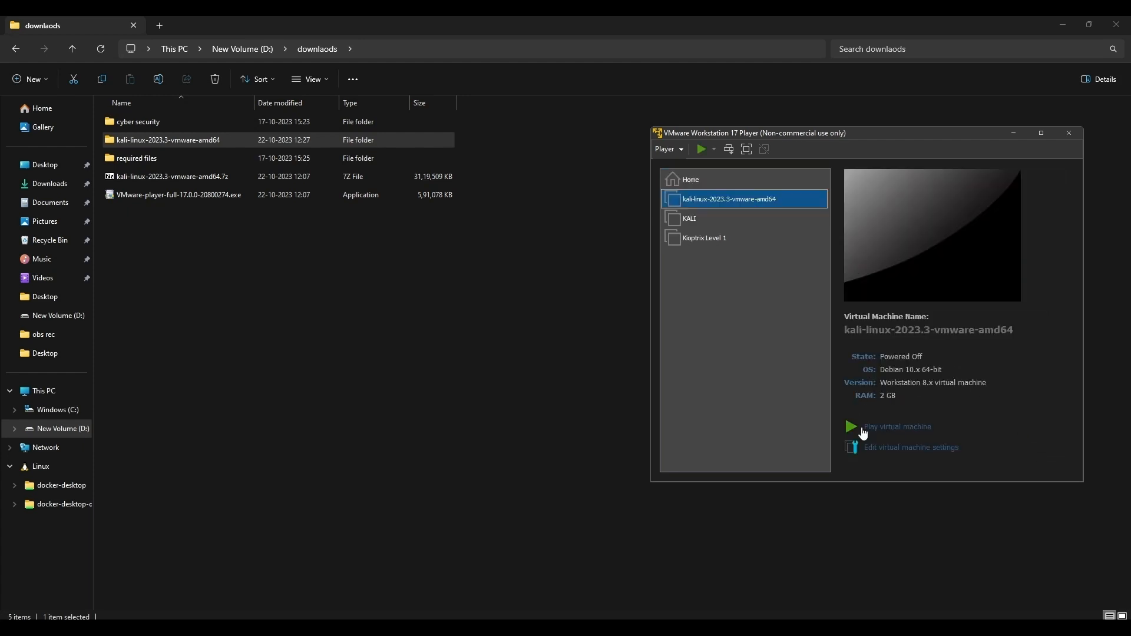
Step: Power on the kali-linux-2023.3-vmware-amd64 virtual machine, dismiss the side channel mitigations hint and boot the Kali GNU/Linux entry
left_click(899, 427)
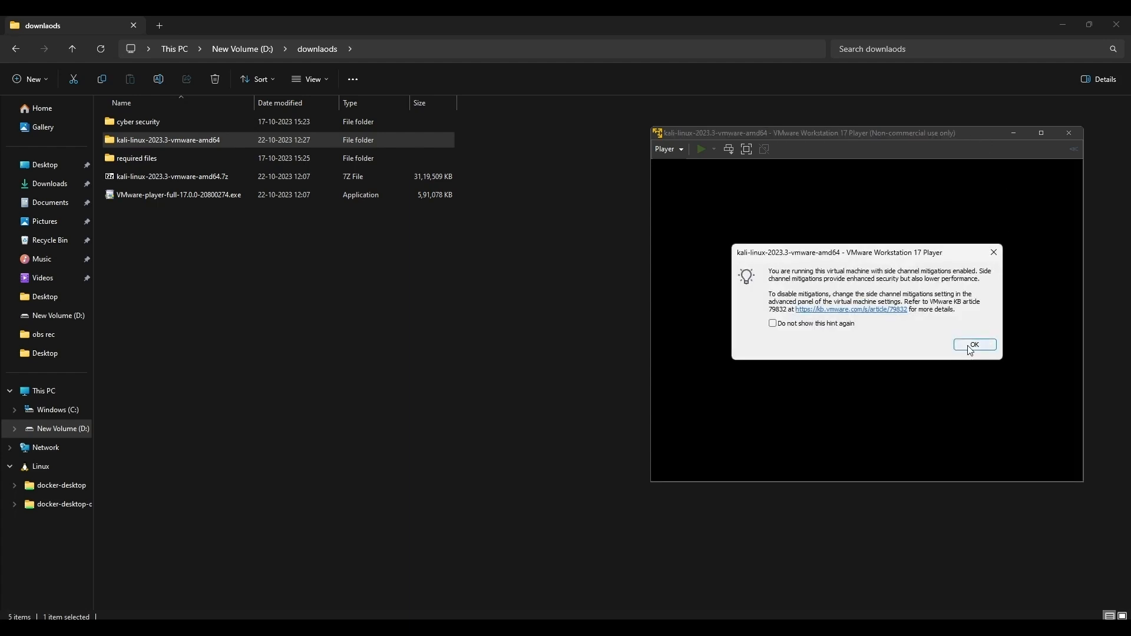
left_click(973, 345)
left_click_drag(970, 137, 691, 154)
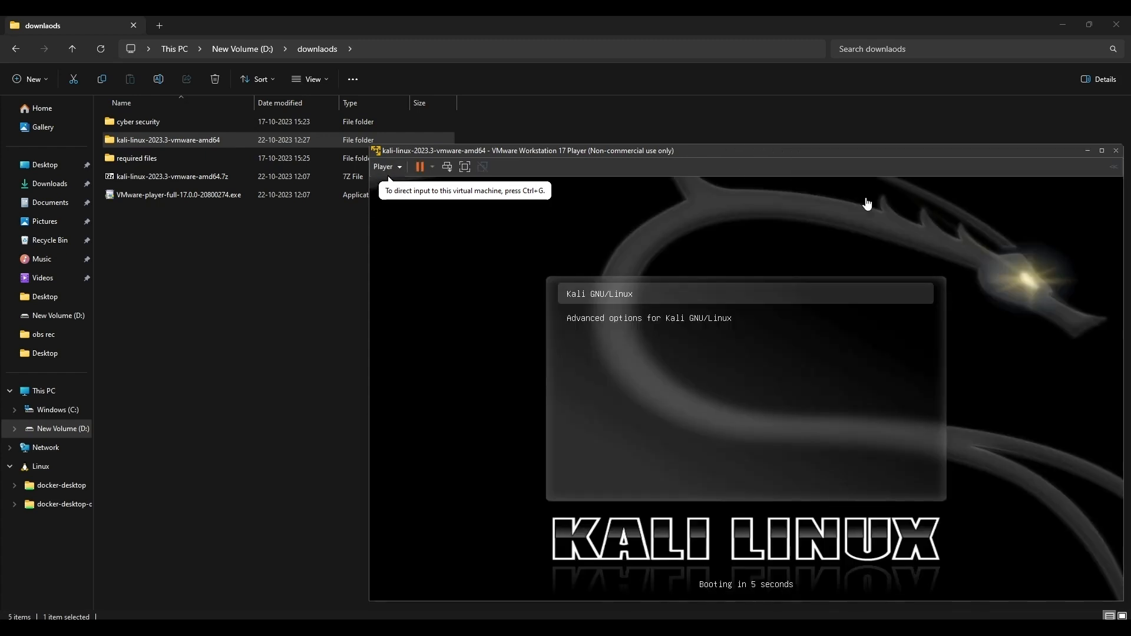
left_click(695, 311)
key("Return")
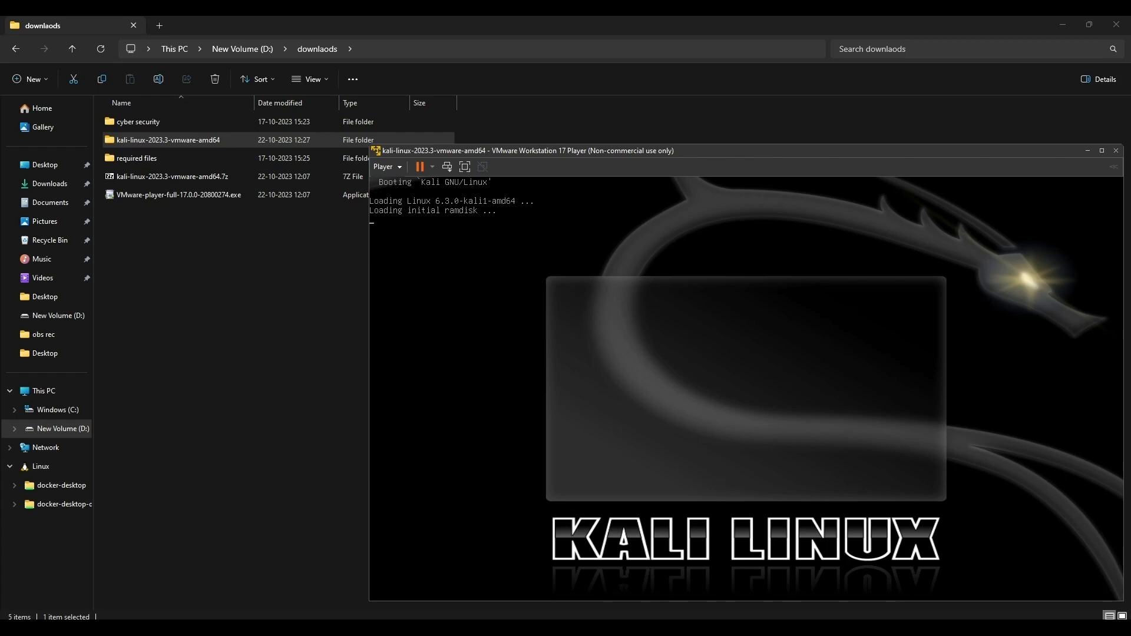
Step: Minimize the File Explorer window and reposition the virtual machine window on the desktop
left_click_drag(864, 147, 864, 87)
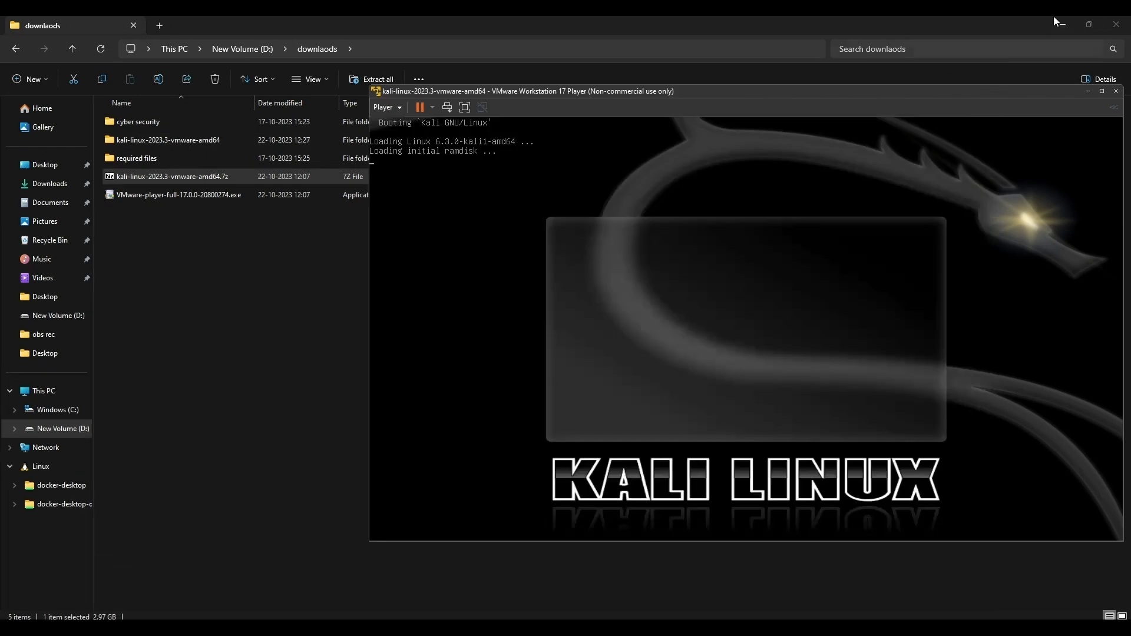
left_click(1062, 25)
left_click(1051, 28)
left_click_drag(962, 94, 627, 66)
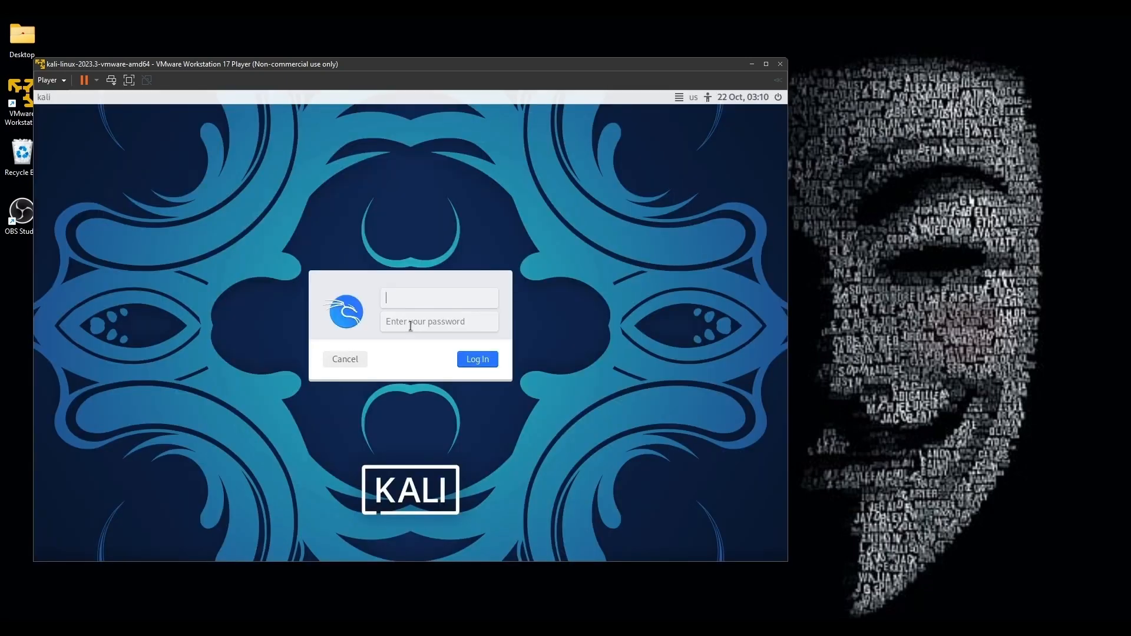
Step: Log in to the Kali Linux virtual machine with the default username and the account password
type("kali")
key("BackSpace")
type("i")
key("Tab")
type("kali")
key("Return")
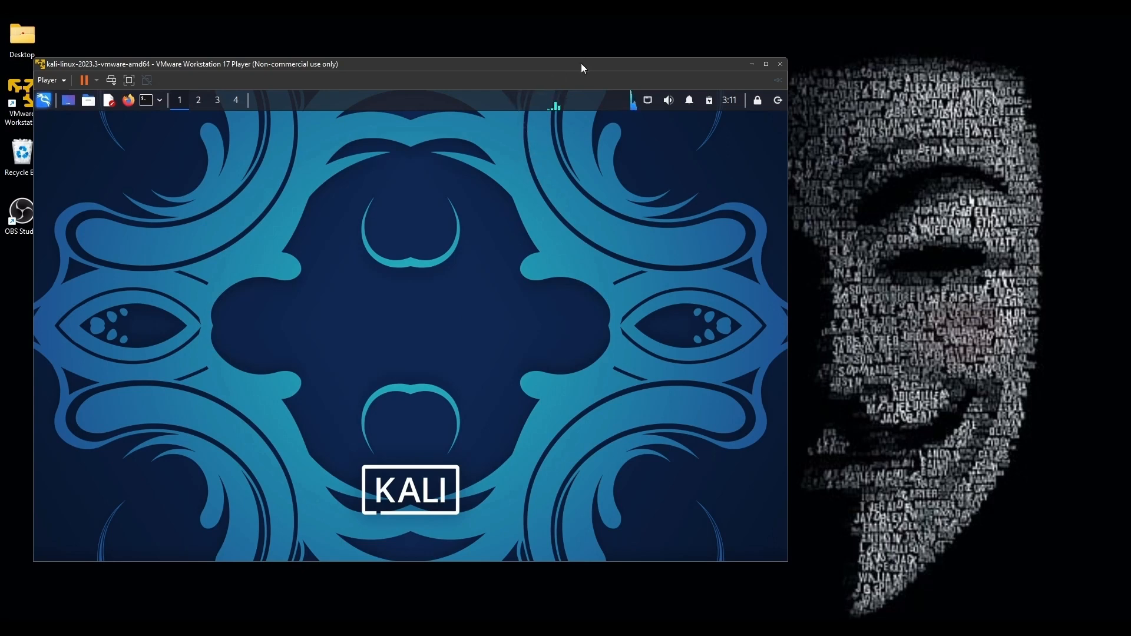
Step: Move the virtual machine window toward the middle of the desktop and switch it to full screen mode
left_click_drag(582, 64, 684, 59)
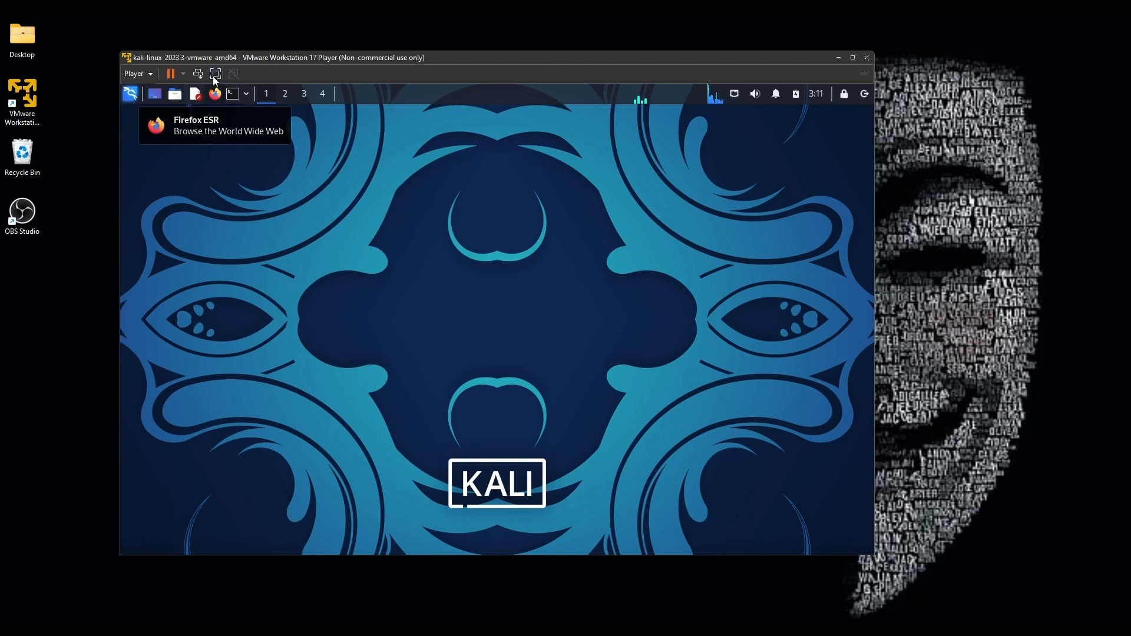
left_click(215, 75)
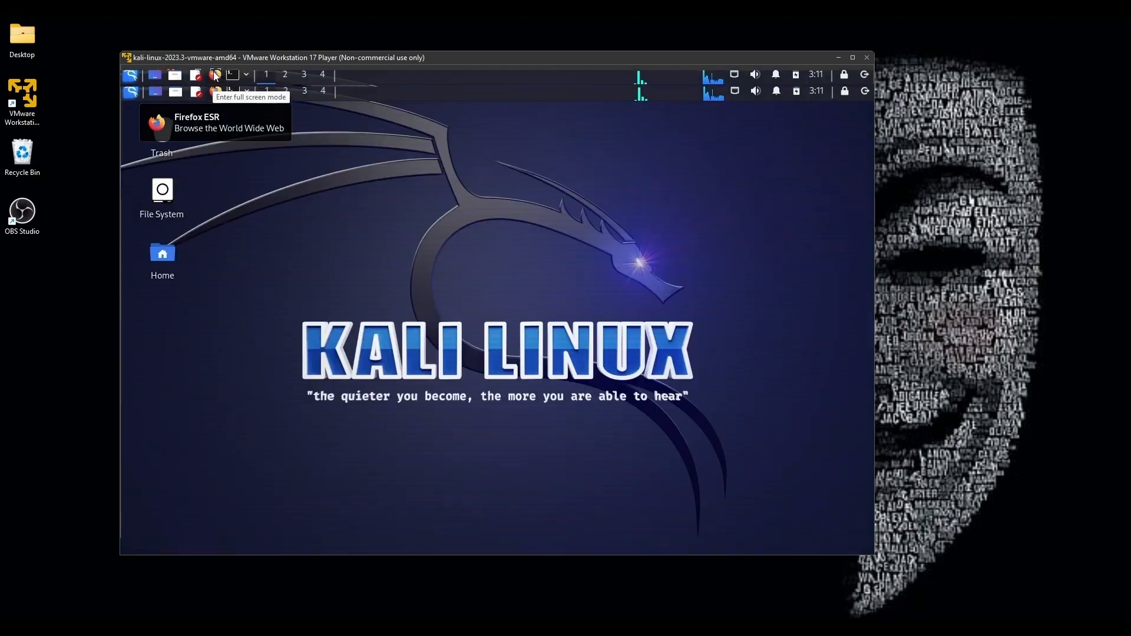